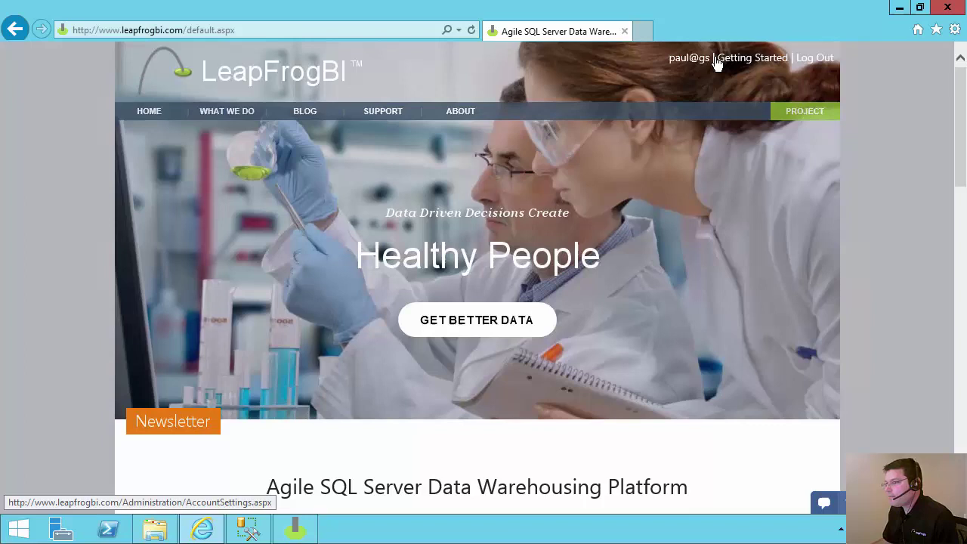
# Open the existing Customer stage component's header page from the project console's STAGE menu.
pyautogui.click(803, 111)
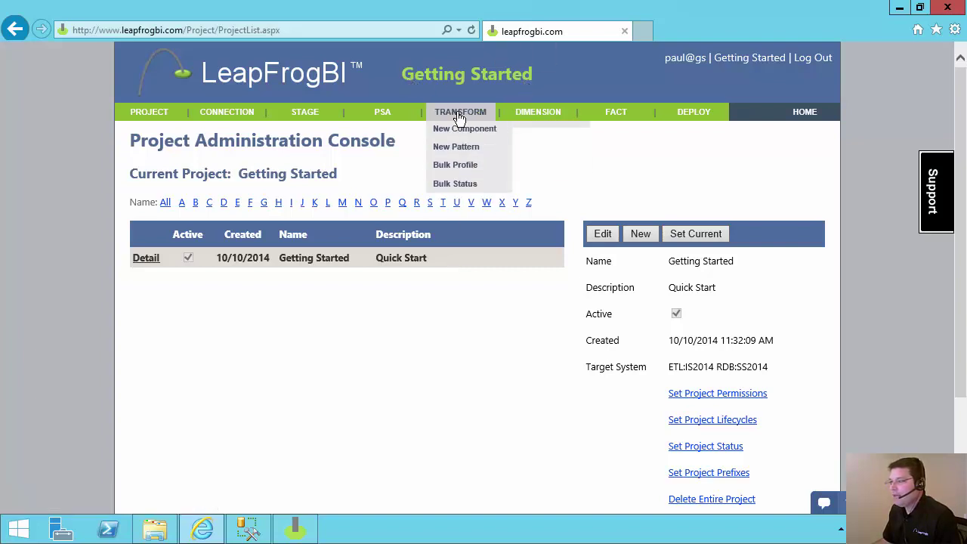
pyautogui.moveTo(305, 113)
pyautogui.click(311, 134)
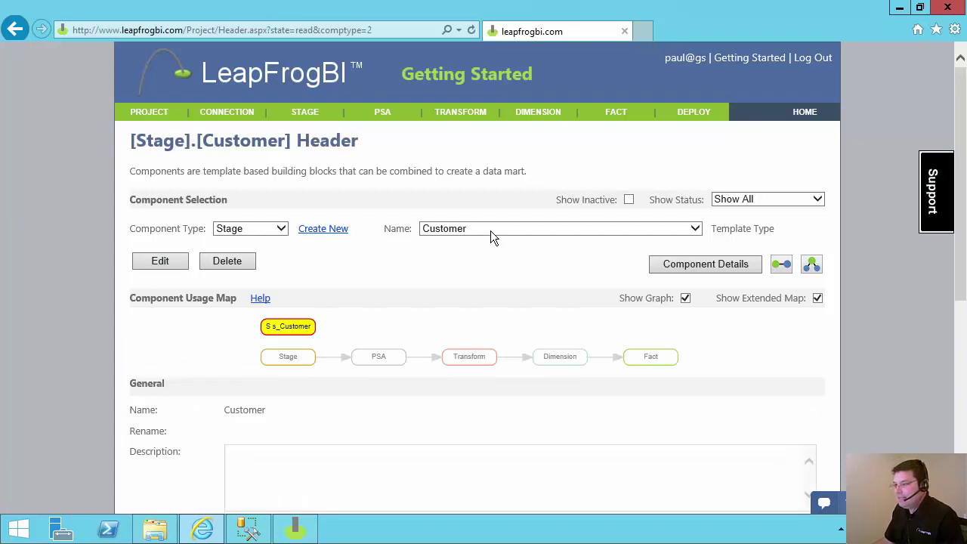
pyautogui.click(490, 236)
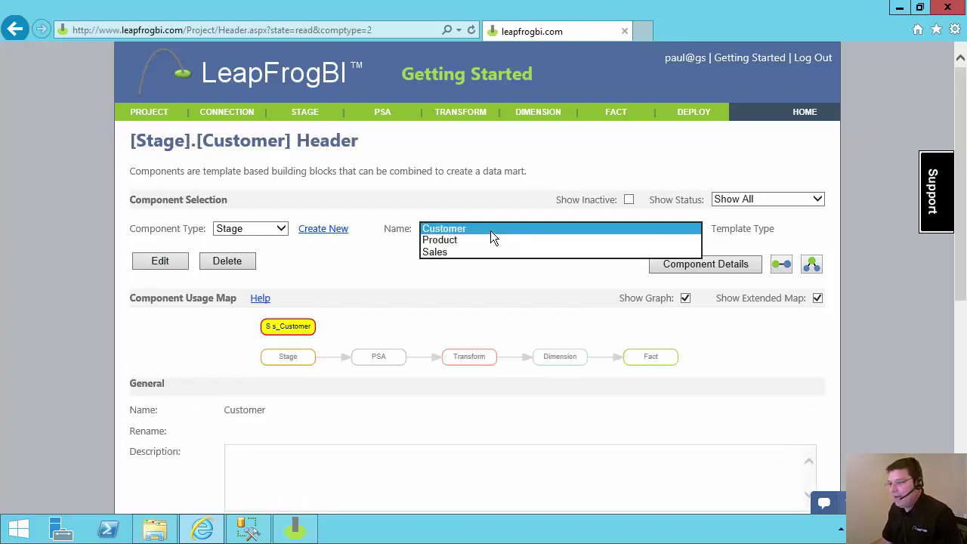
pyautogui.click(490, 278)
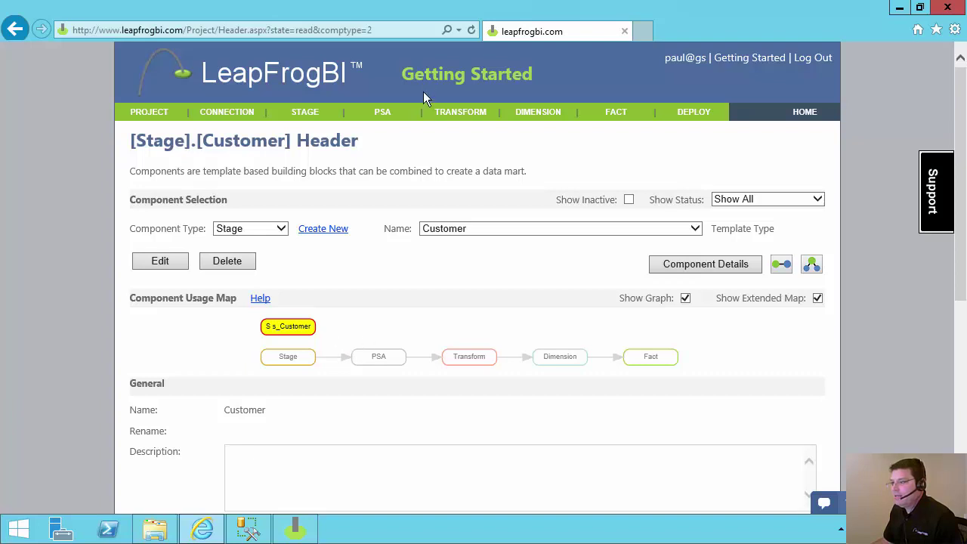
pyautogui.moveTo(291, 112)
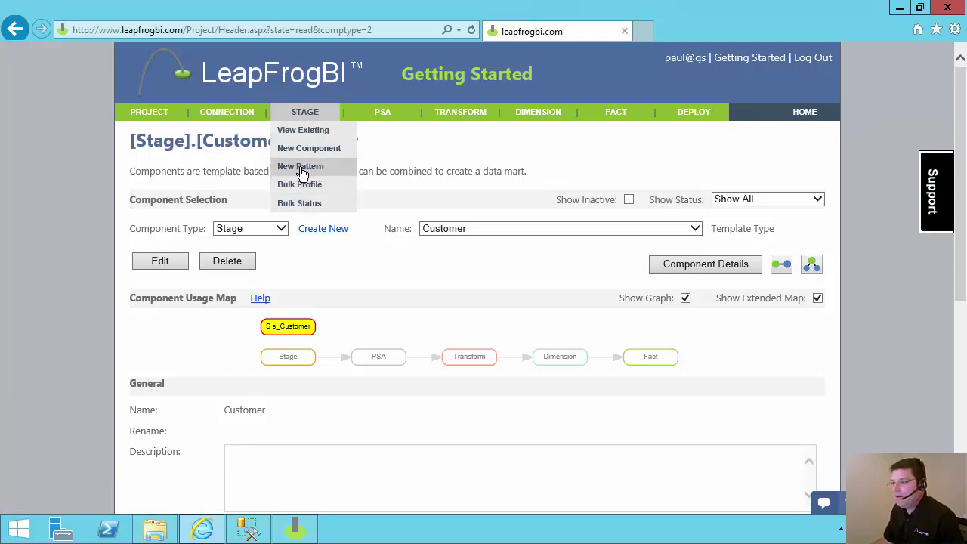
# Browse the new design patterns and highlight the DP-1001 Dimension from Stage title.
pyautogui.click(312, 173)
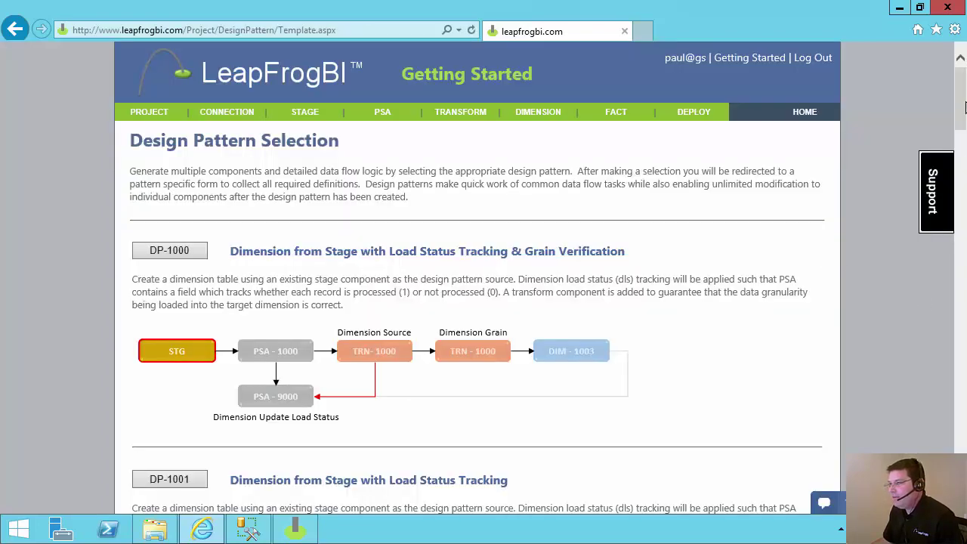
pyautogui.moveTo(964, 106); pyautogui.dragTo(962, 72)
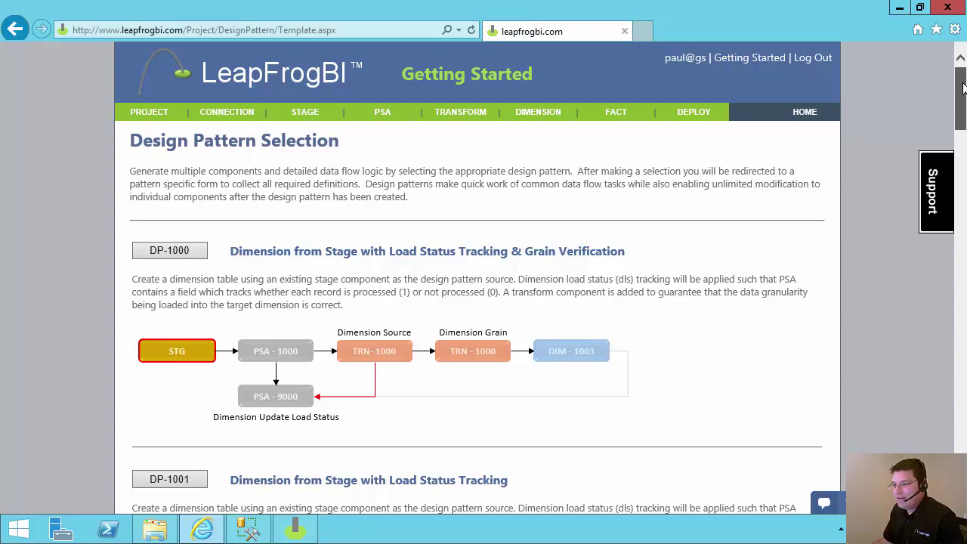
pyautogui.moveTo(962, 80); pyautogui.dragTo(963, 124)
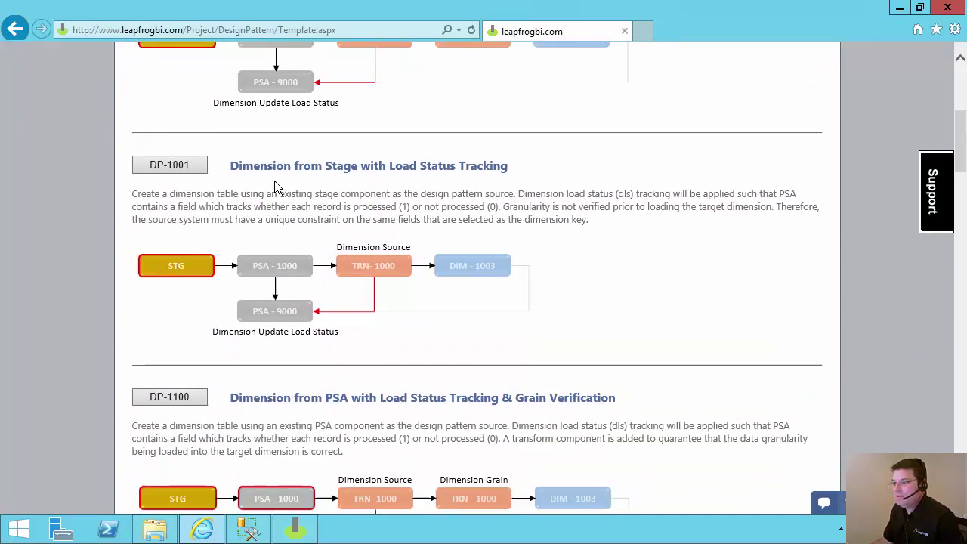
pyautogui.doubleClick(256, 166)
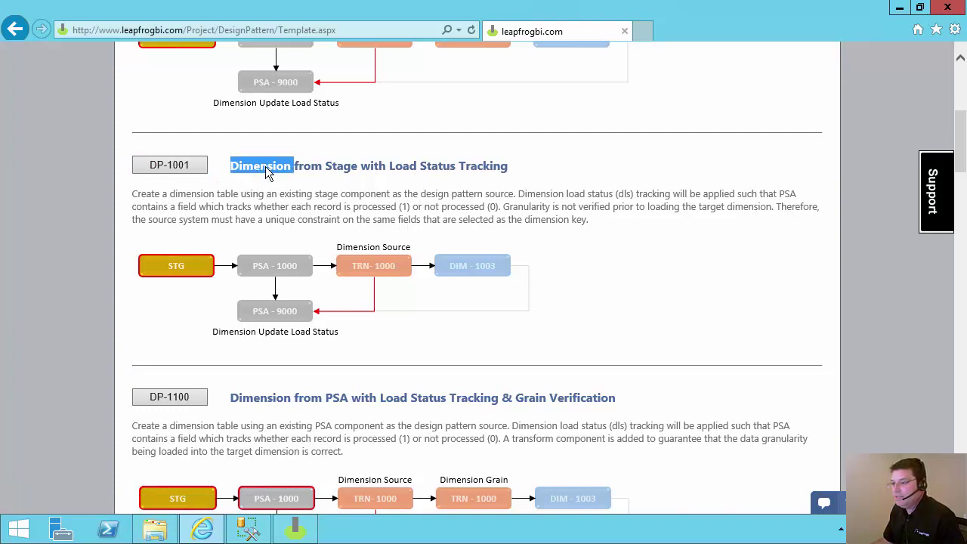
pyautogui.moveTo(326, 167); pyautogui.dragTo(507, 167)
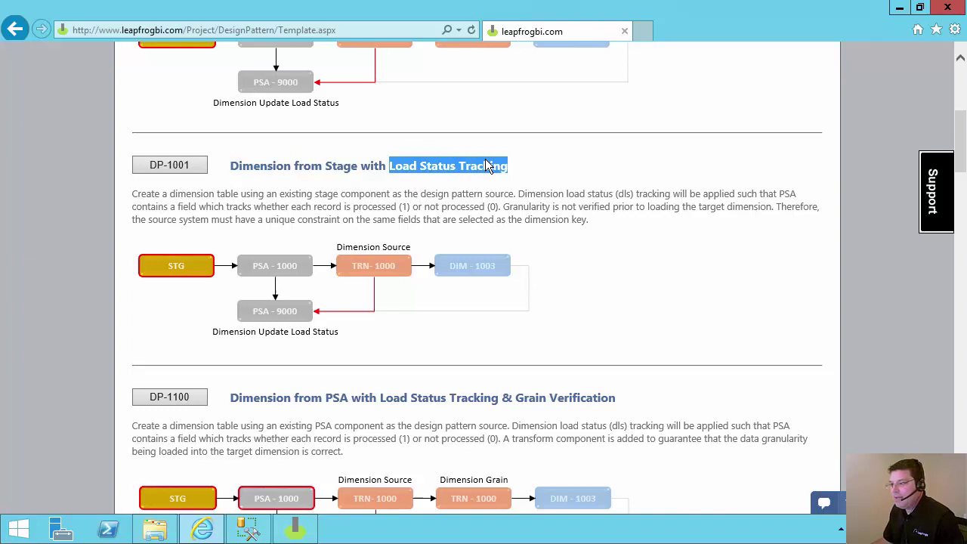
pyautogui.click(506, 189)
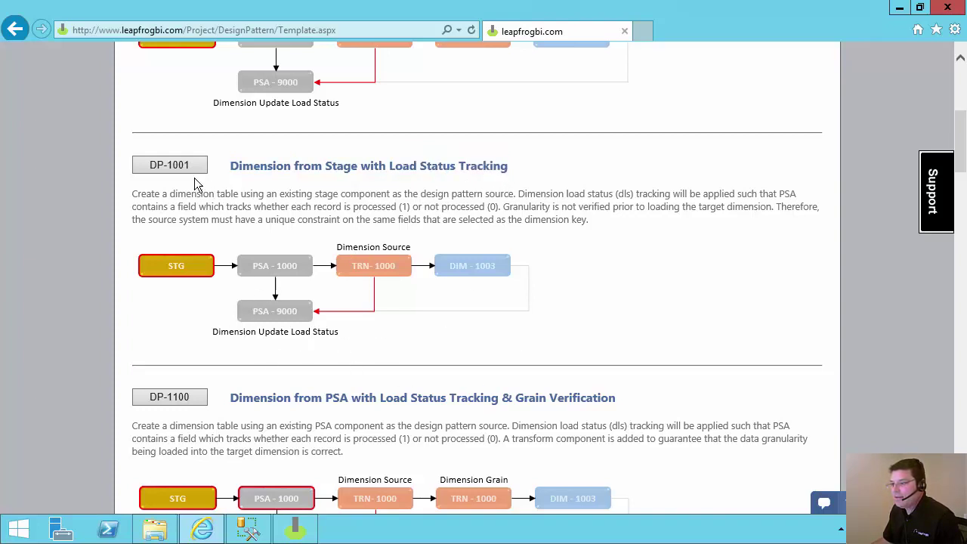
# Open DP-1001 with Stg-Customer as source stage and PSA as the PSA destination connection.
pyautogui.click(171, 167)
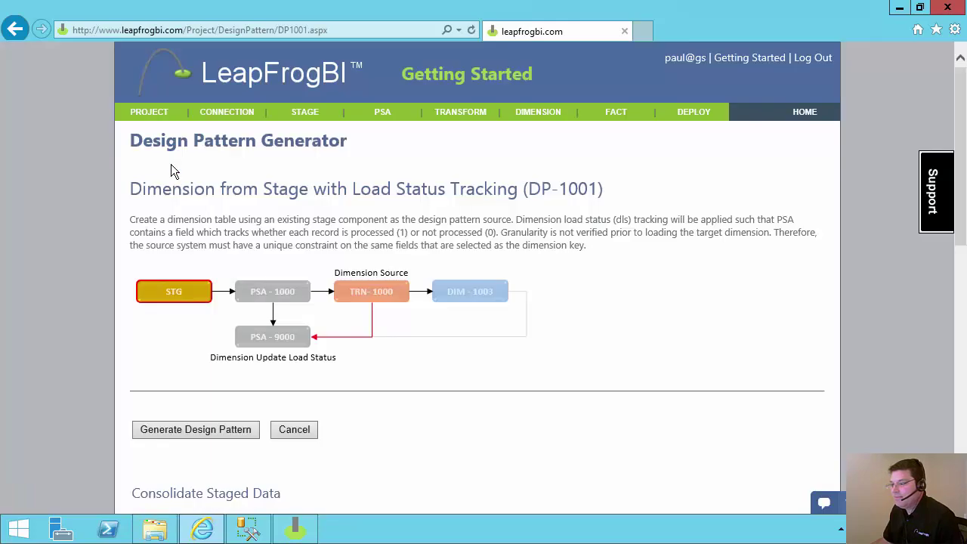
pyautogui.scroll(-2, 717, 323)
pyautogui.scroll(-3, 719, 323)
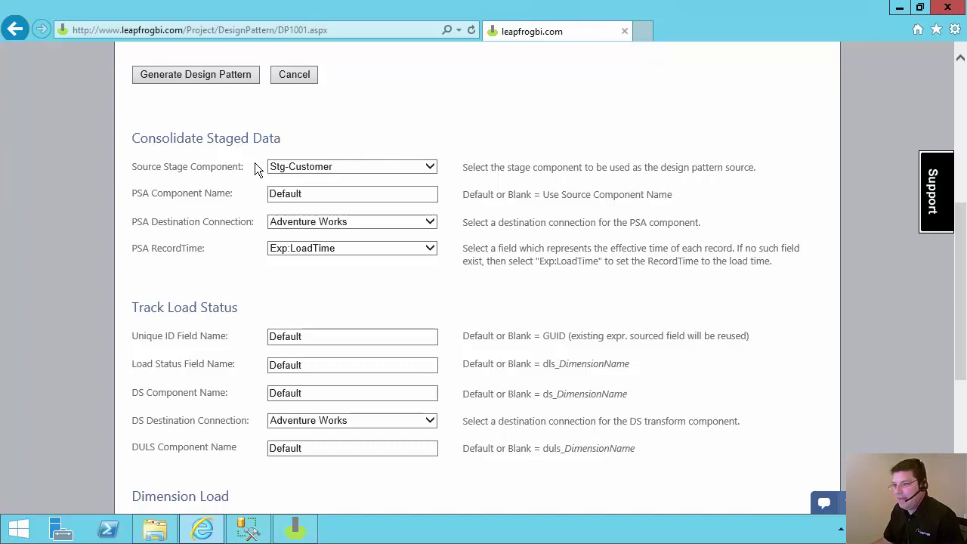
pyautogui.click(348, 168)
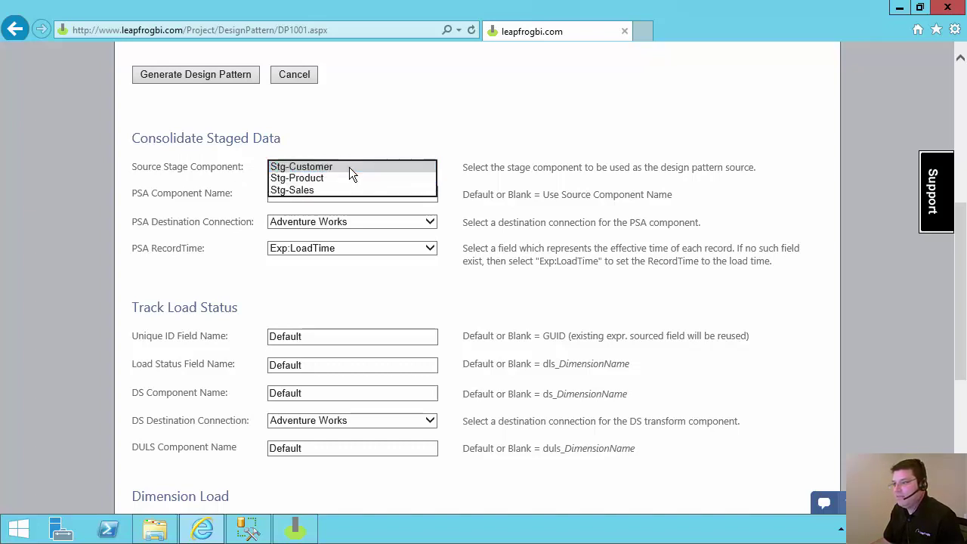
pyautogui.click(349, 167)
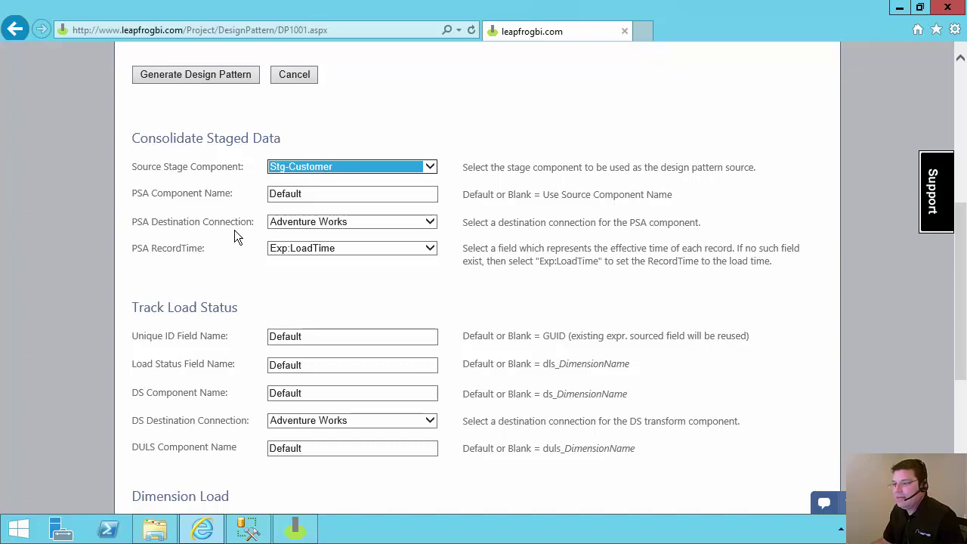
pyautogui.click(427, 222)
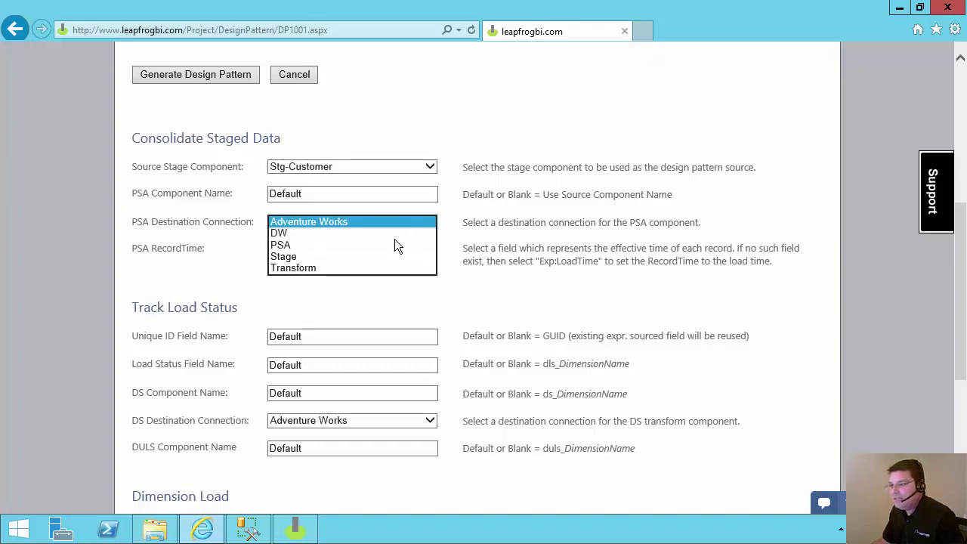
pyautogui.click(379, 246)
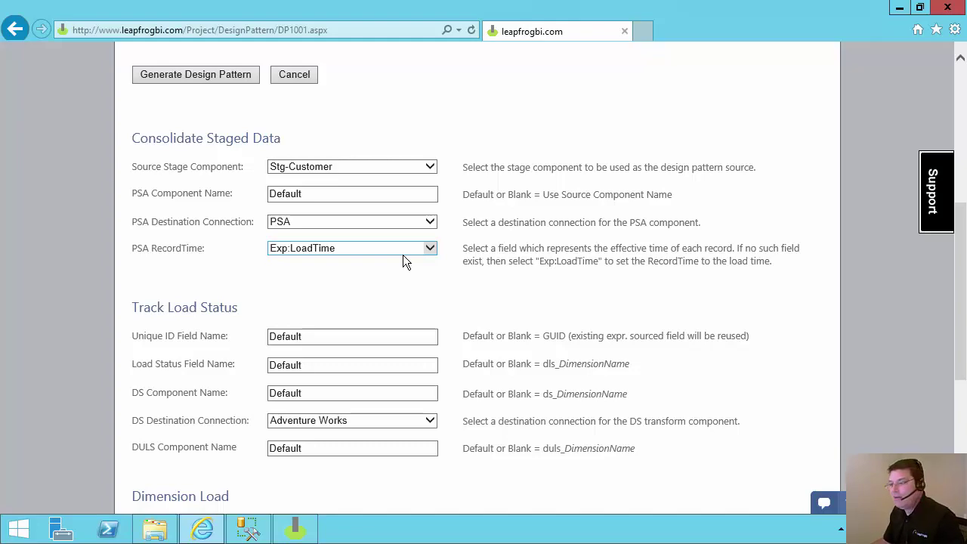
# Set the DS destination connection to Transform.
pyautogui.scroll(-2, 567, 266)
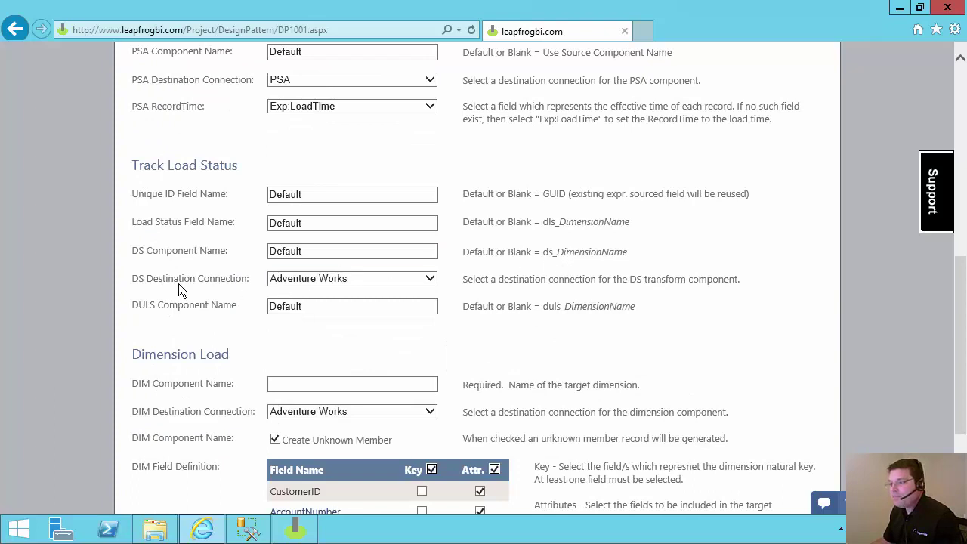
pyautogui.click(429, 278)
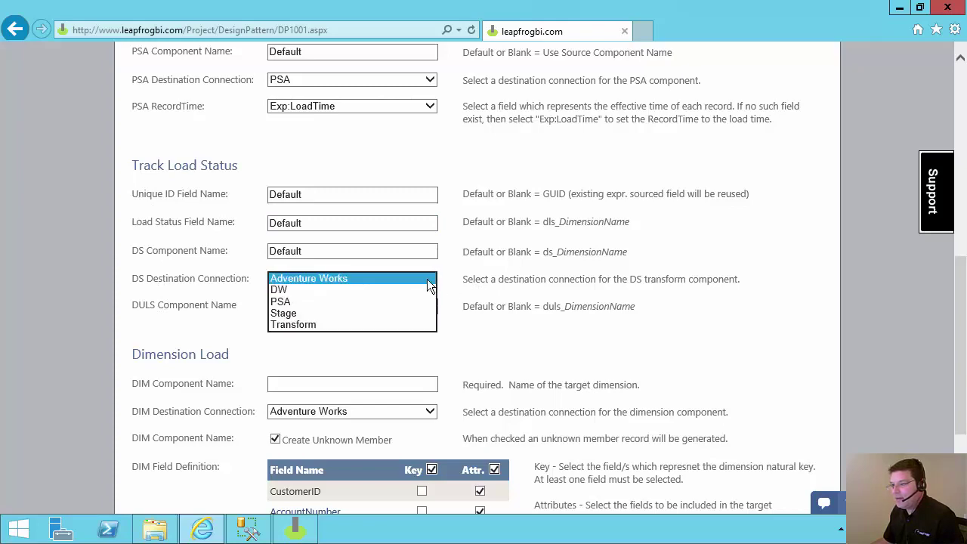
pyautogui.click(373, 324)
# Name the dimension Customer on the DW connection with CustomerID as its key.
pyautogui.scroll(-3, 646, 325)
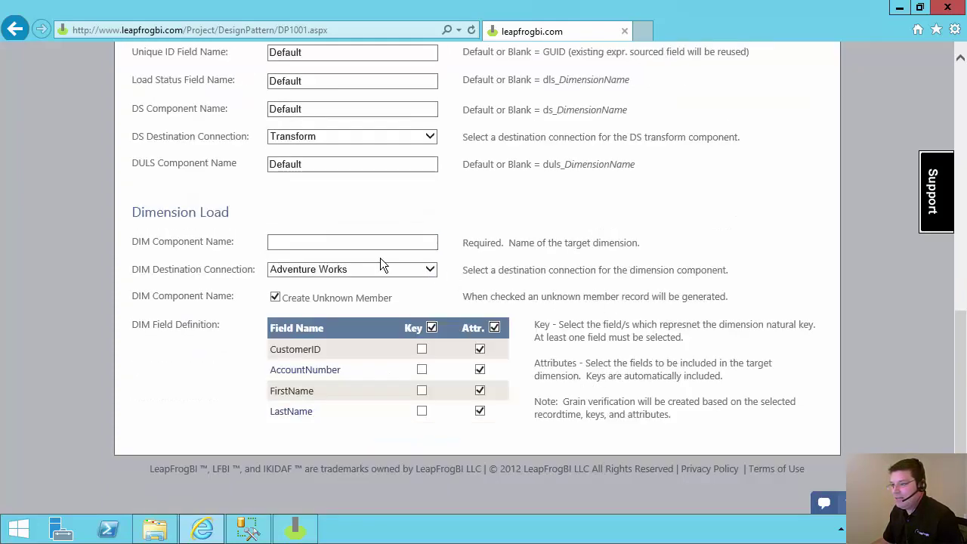
pyautogui.click(330, 243)
pyautogui.write('Cu')
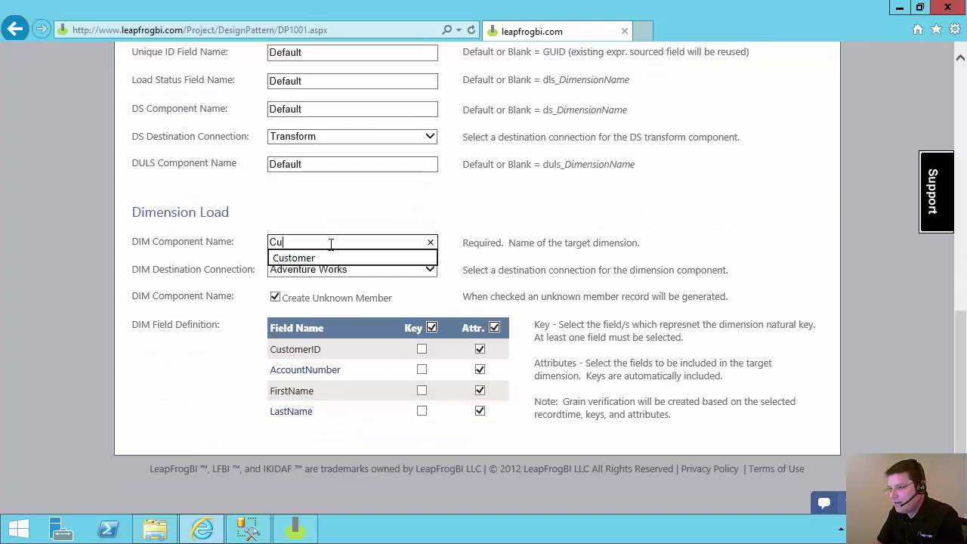
pyautogui.press('Down')
pyautogui.press('Tab')
pyautogui.click(333, 266)
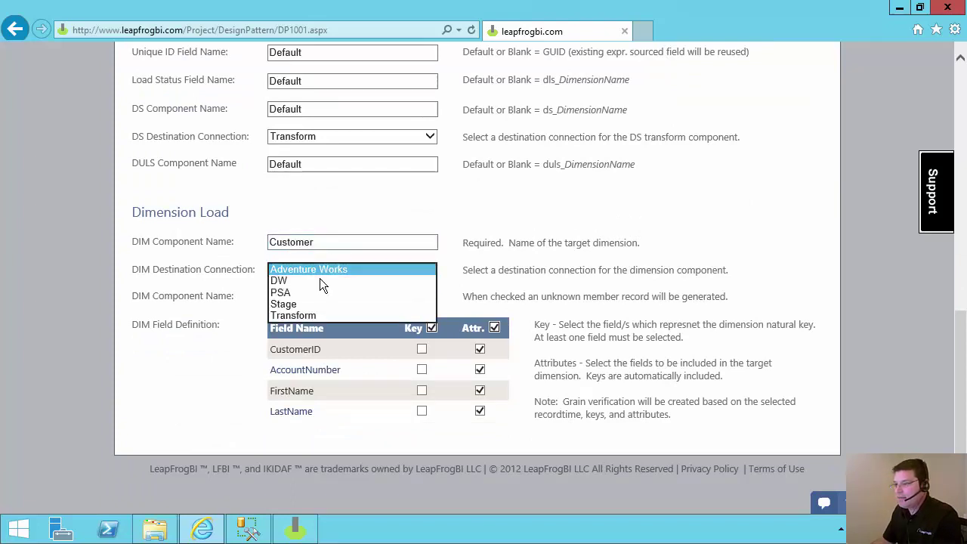
pyautogui.click(319, 279)
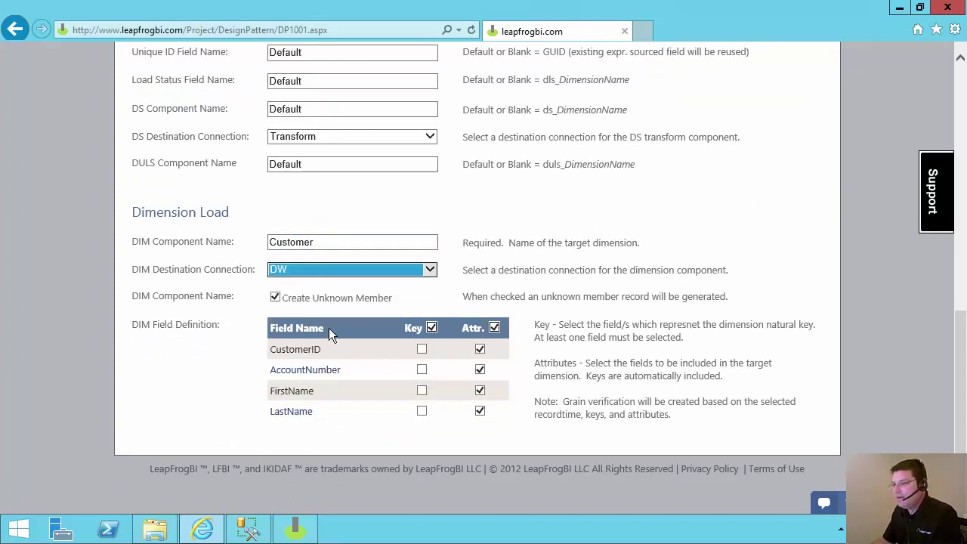
pyautogui.click(422, 349)
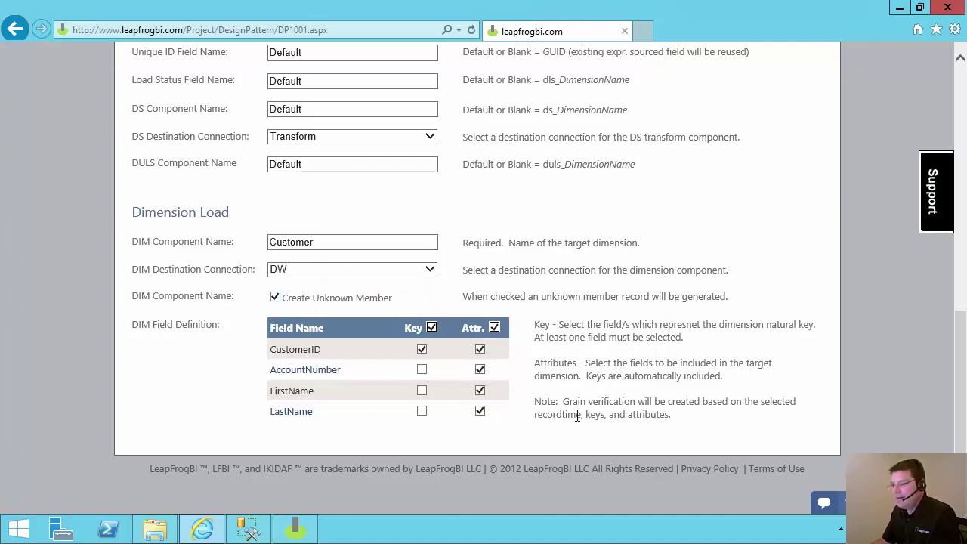
pyautogui.scroll(10, 575, 414)
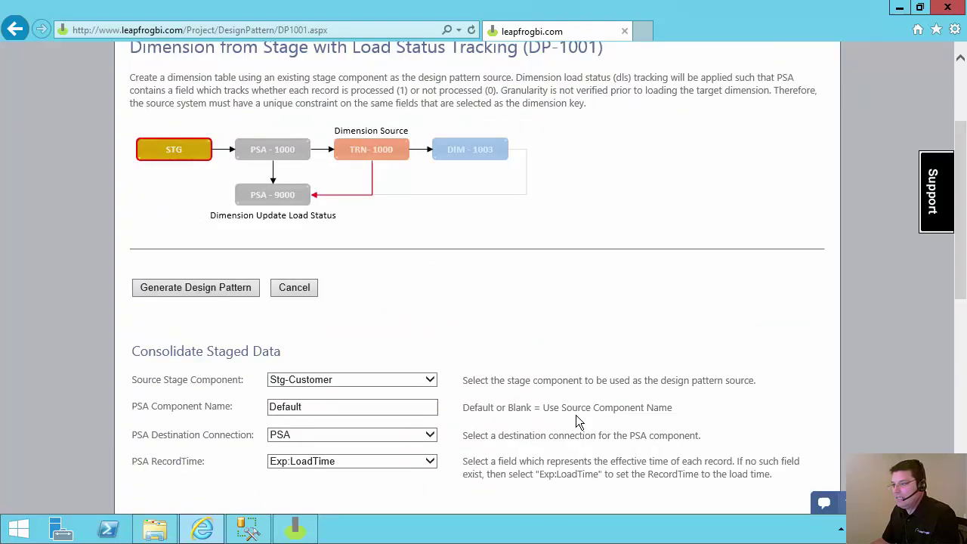
# Generate the Customer DP-1001 pattern and view the [Stage].[Customer] details.
pyautogui.click(182, 428)
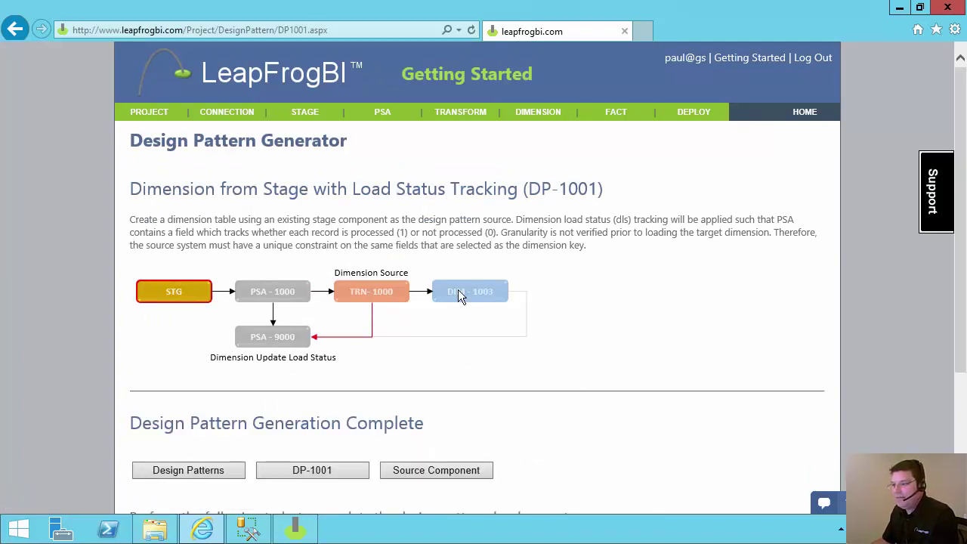
pyautogui.click(426, 471)
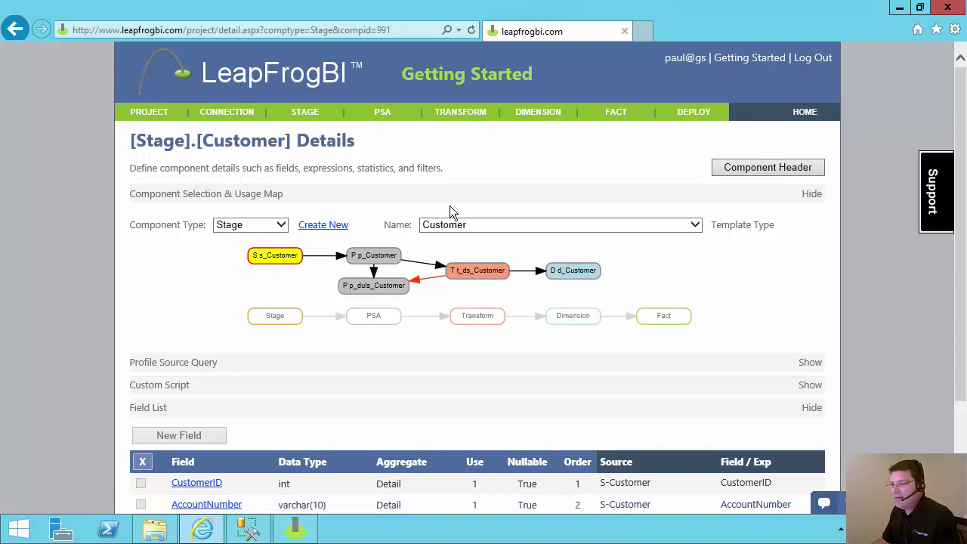
# Start a new DP-1001 pattern using Stg-Product as the source stage.
pyautogui.moveTo(425, 115)
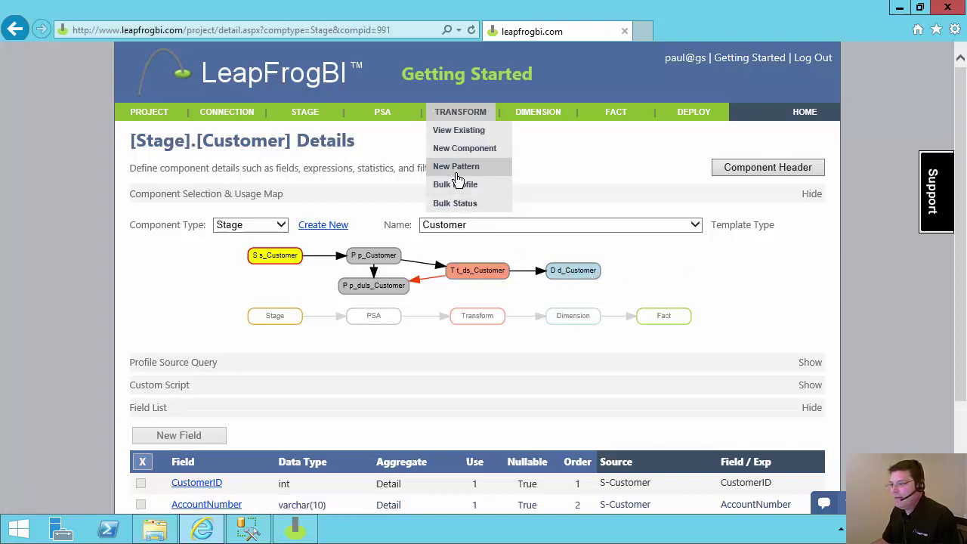
pyautogui.click(457, 175)
pyautogui.scroll(-3, 237, 353)
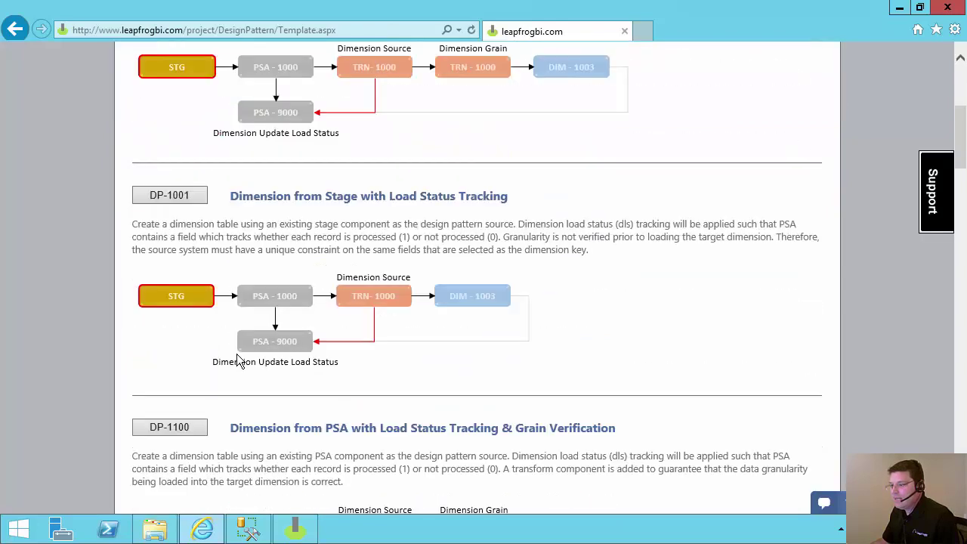
pyautogui.click(168, 198)
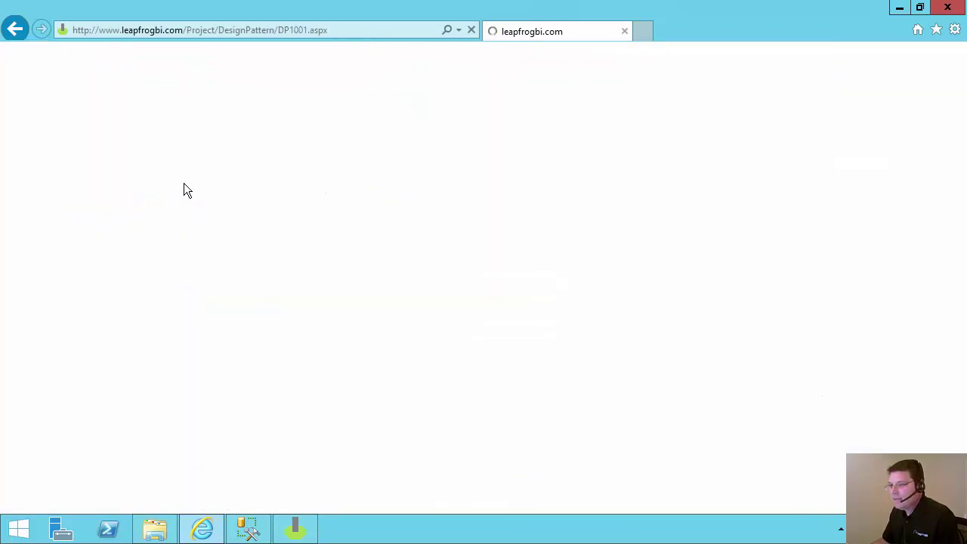
pyautogui.scroll(-3, 405, 363)
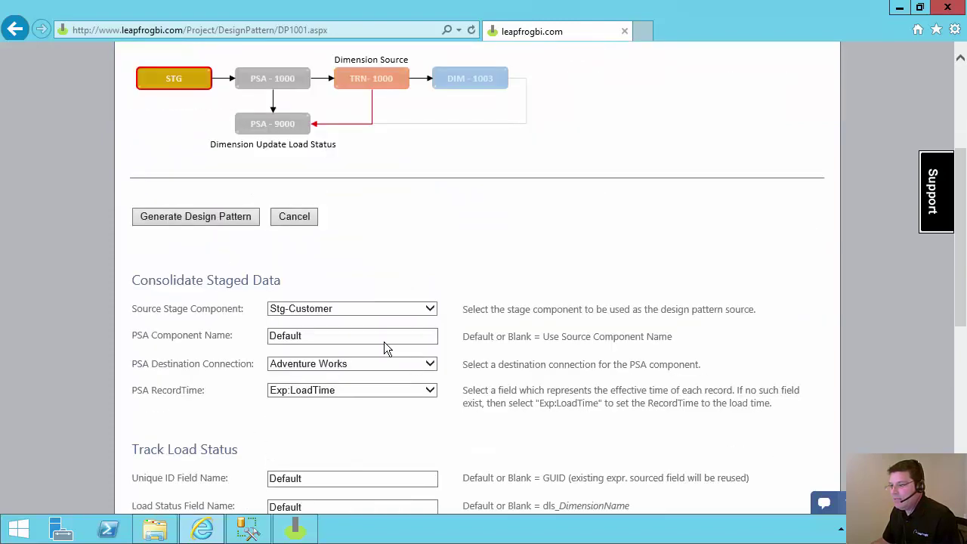
pyautogui.click(356, 311)
pyautogui.click(330, 321)
# Set the PSA destination connection to PSA and the DS destination to Transform.
pyautogui.scroll(-2, 595, 333)
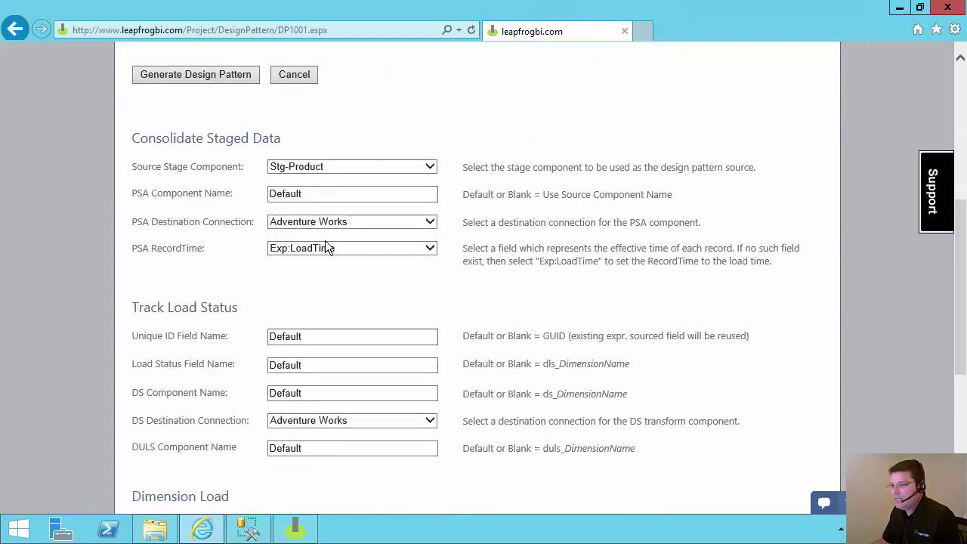
pyautogui.click(310, 222)
pyautogui.click(310, 223)
pyautogui.click(349, 217)
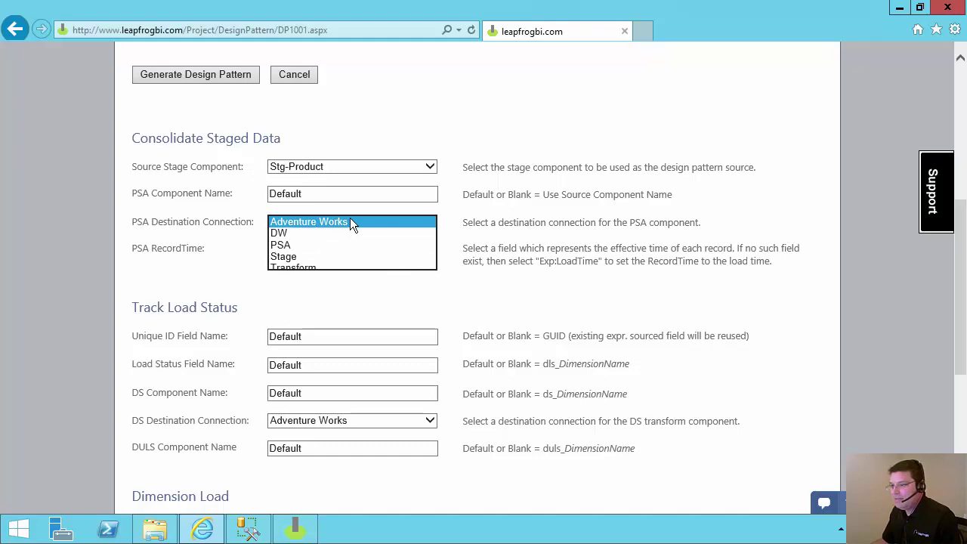
pyautogui.click(304, 244)
pyautogui.scroll(-2, 491, 260)
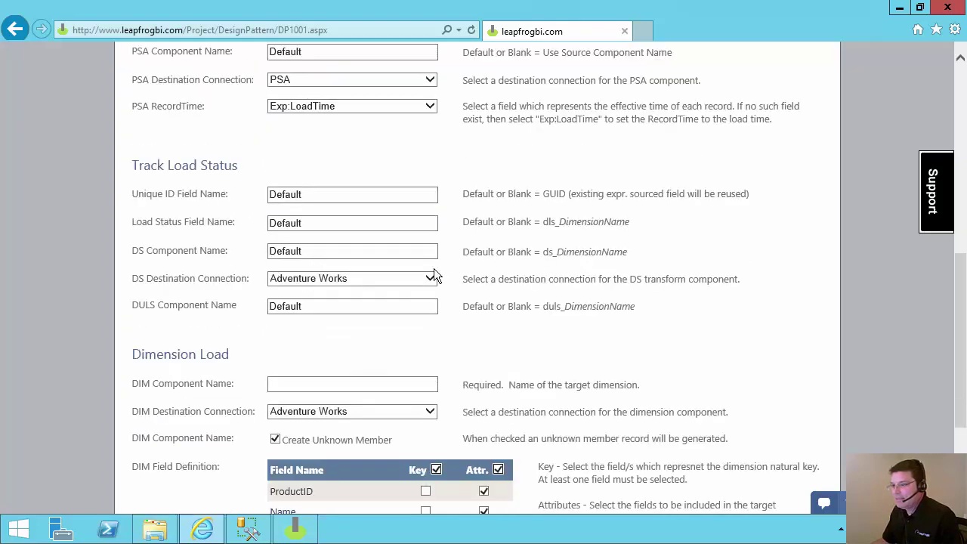
pyautogui.click(295, 280)
pyautogui.click(287, 323)
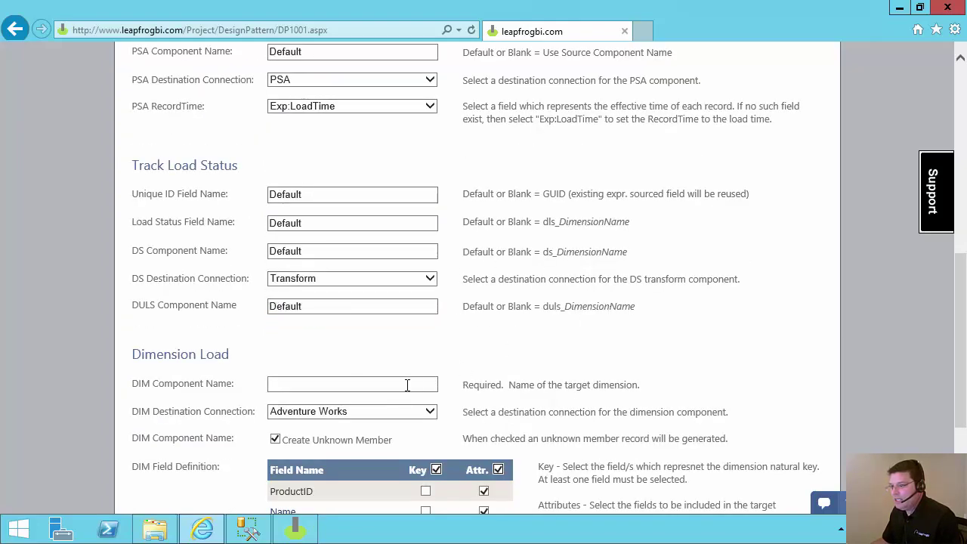
# Name the dimension Product on the DW connection with ProductID as its key.
pyautogui.click(313, 384)
pyautogui.write('P')
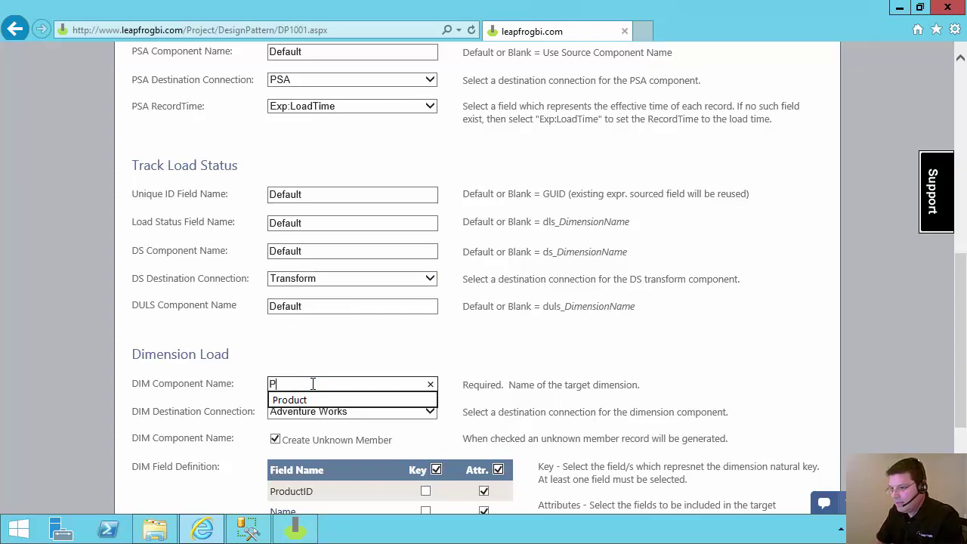
pyautogui.click(289, 399)
pyautogui.press('Tab')
pyautogui.click(303, 409)
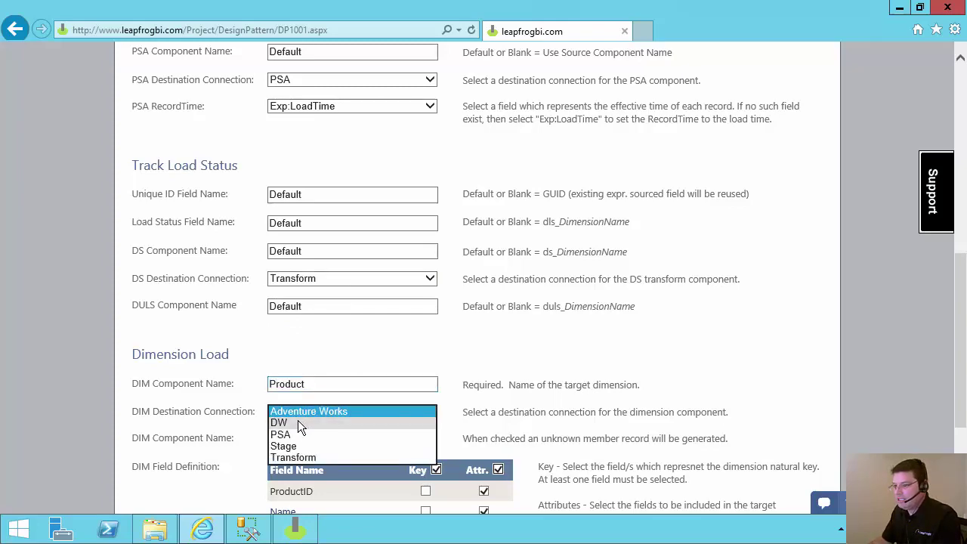
pyautogui.click(297, 421)
pyautogui.scroll(-3, 363, 350)
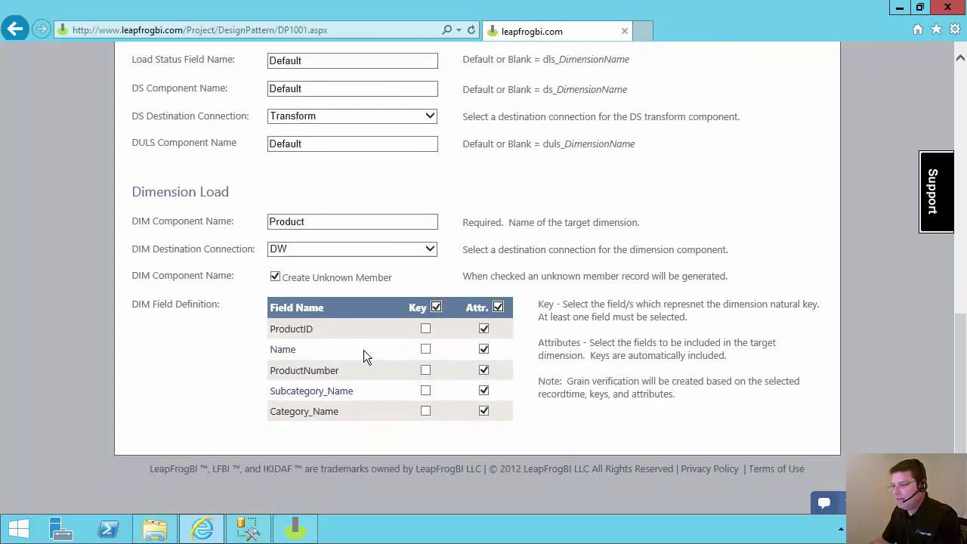
pyautogui.click(425, 328)
# Generate the Product pattern and view its Stage Product source component details.
pyautogui.scroll(10, 695, 340)
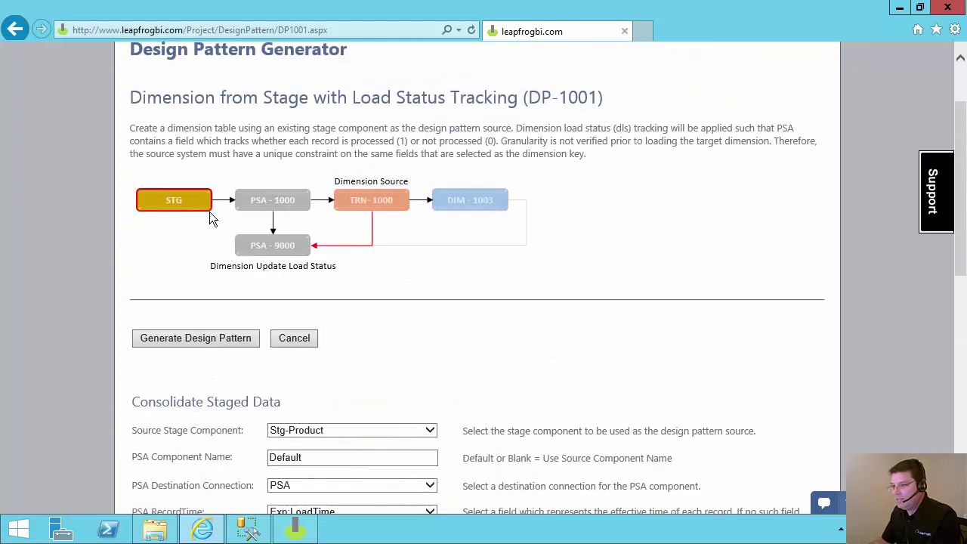
pyautogui.click(169, 337)
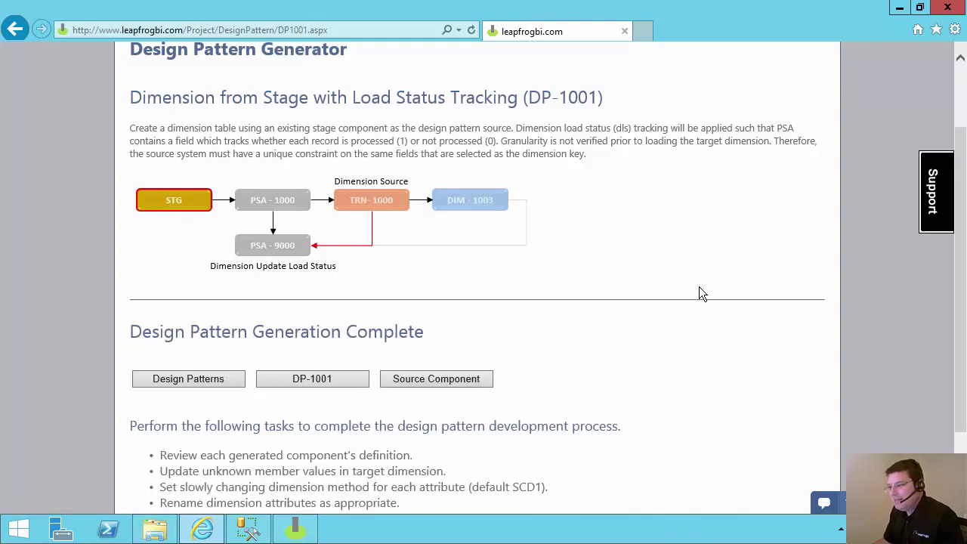
pyautogui.click(438, 379)
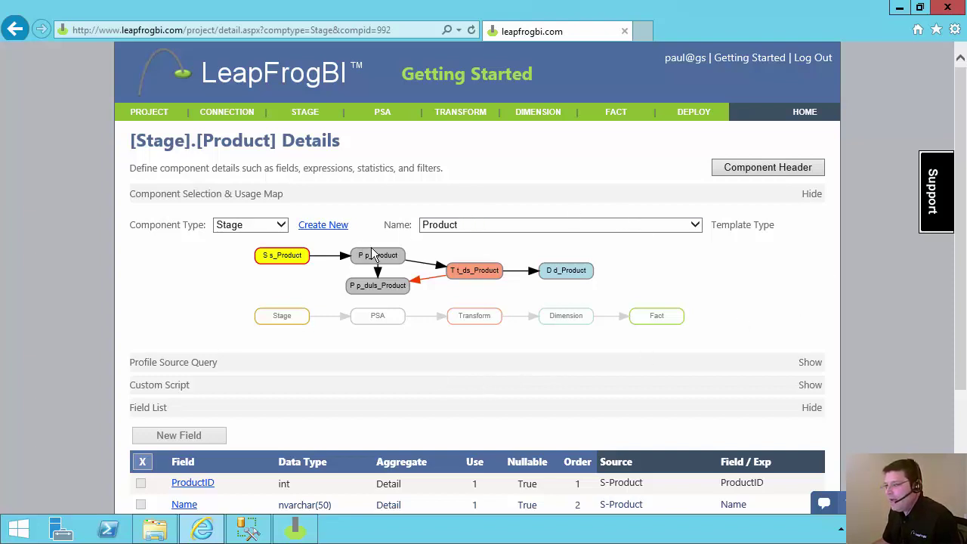
# Review d_Product's ProductID key, SCD Type 1 attributes and fields, then open Subcategory_Name.
pyautogui.click(568, 275)
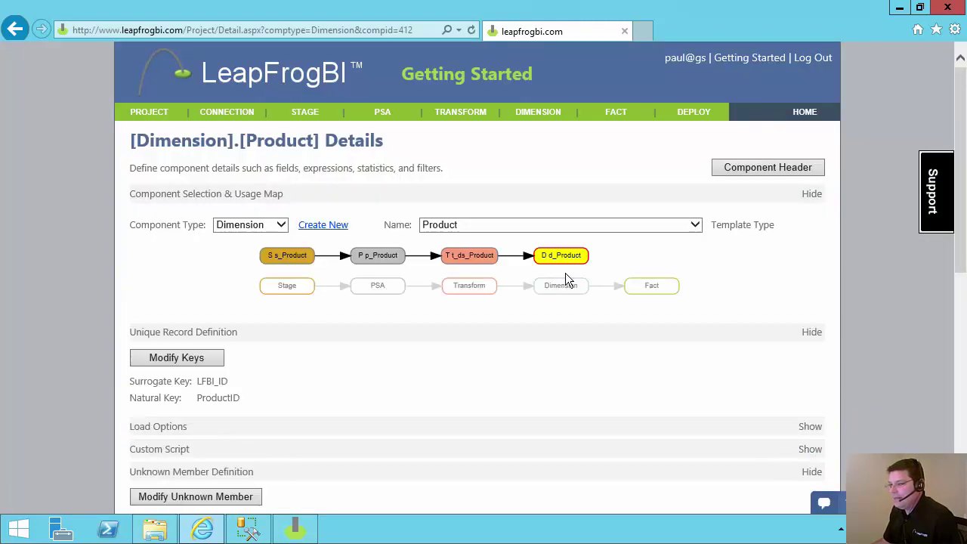
pyautogui.scroll(-5, 565, 272)
pyautogui.scroll(-3, 193, 329)
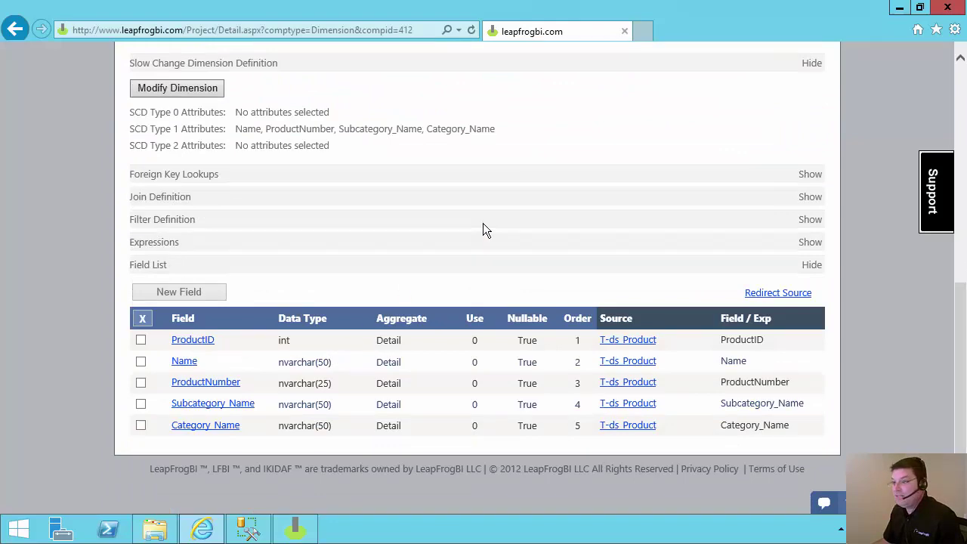
pyautogui.scroll(5, 483, 223)
pyautogui.moveTo(193, 264); pyautogui.dragTo(523, 275)
pyautogui.click(309, 262)
pyautogui.scroll(-3, 312, 261)
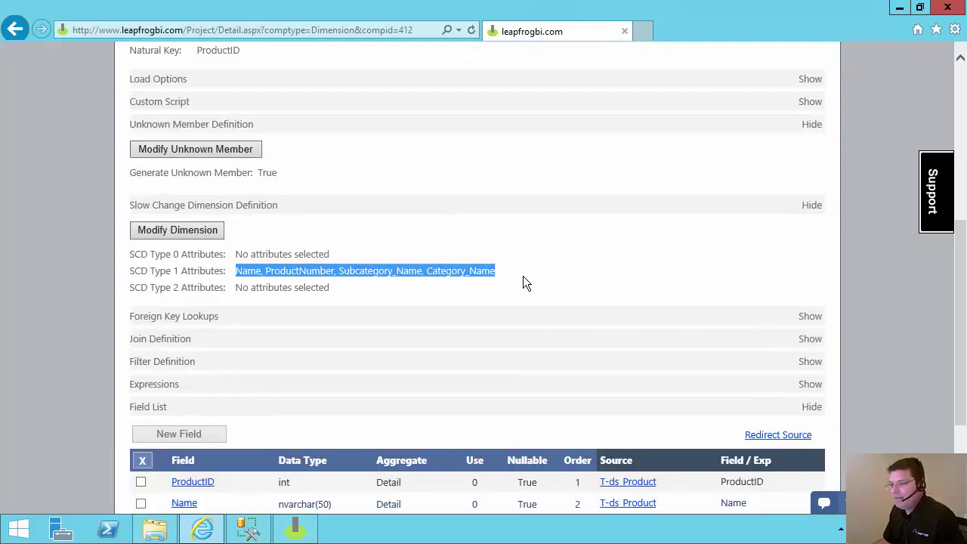
pyautogui.click(523, 275)
pyautogui.scroll(-2, 523, 275)
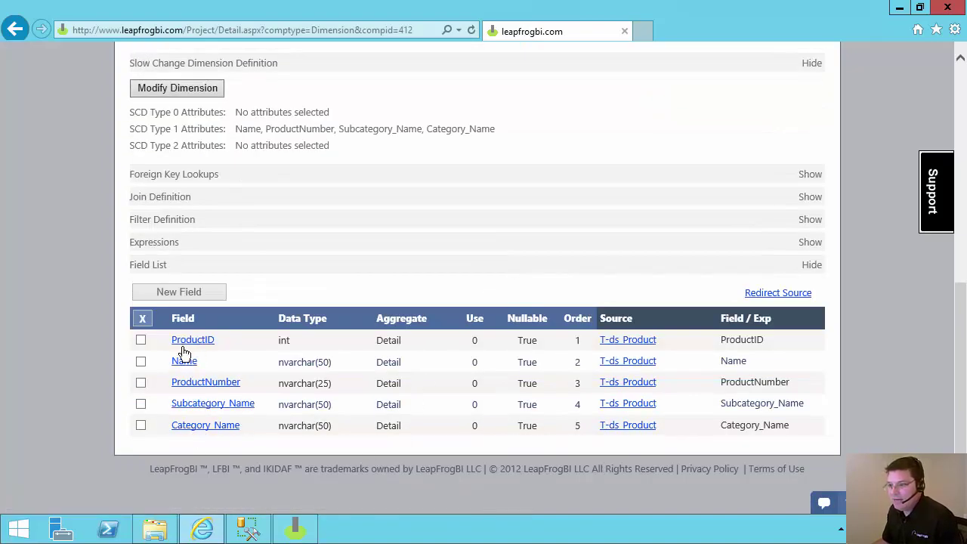
pyautogui.click(218, 412)
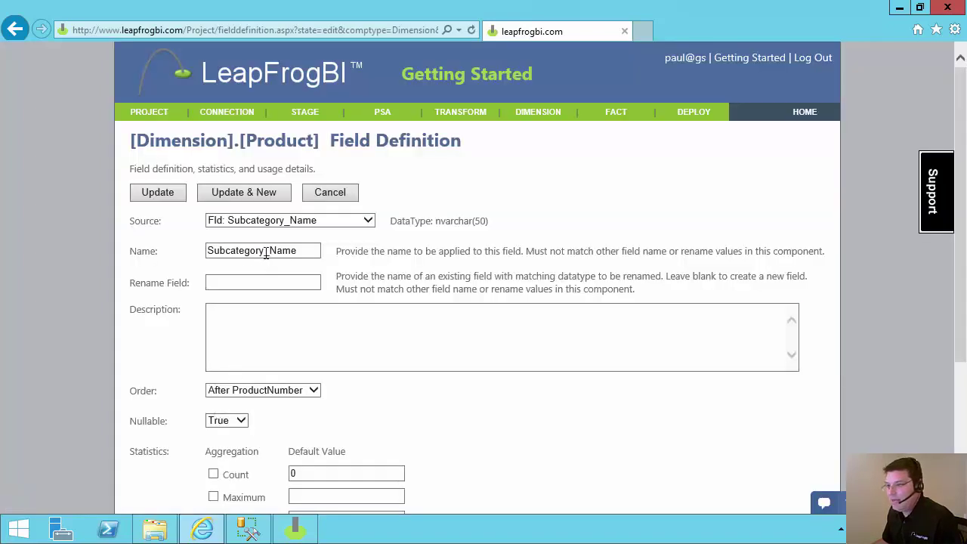
# Rename the Subcategory_Name field to Subcategory and save it.
pyautogui.moveTo(265, 250); pyautogui.dragTo(447, 250)
pyautogui.press('BackSpace')
pyautogui.click(204, 195)
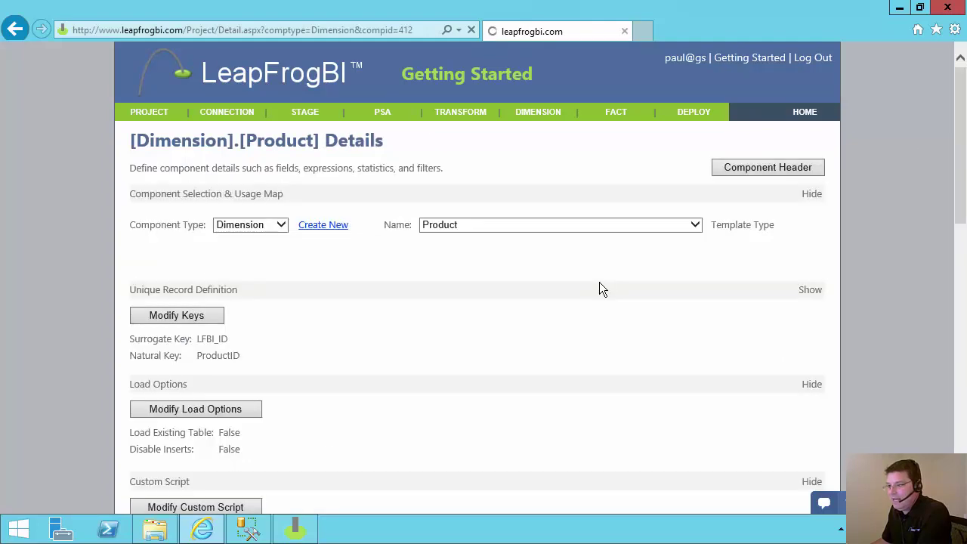
# Rename the Category_Name field to Category and save it.
pyautogui.scroll(-8, 599, 281)
pyautogui.click(218, 425)
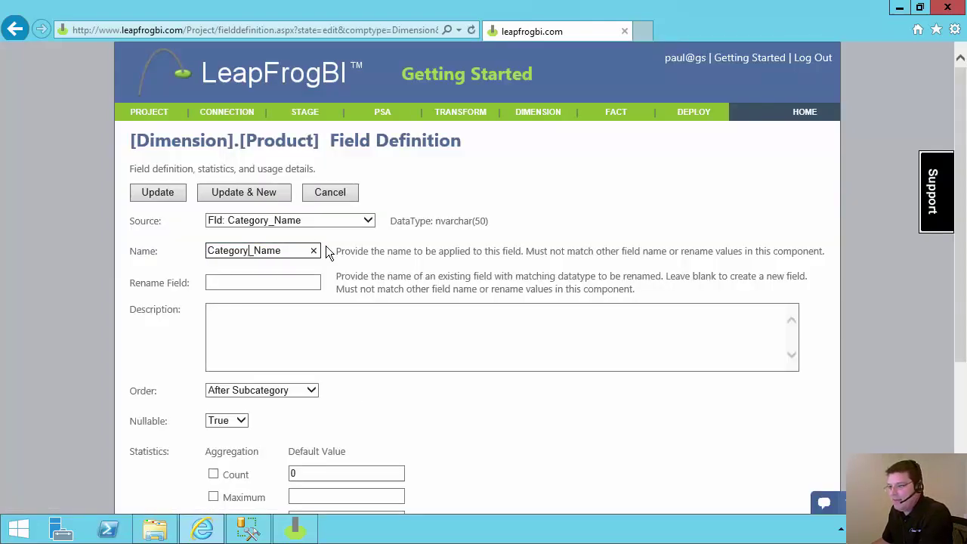
pyautogui.moveTo(325, 247); pyautogui.dragTo(250, 250)
pyautogui.press('BackSpace')
pyautogui.click(163, 194)
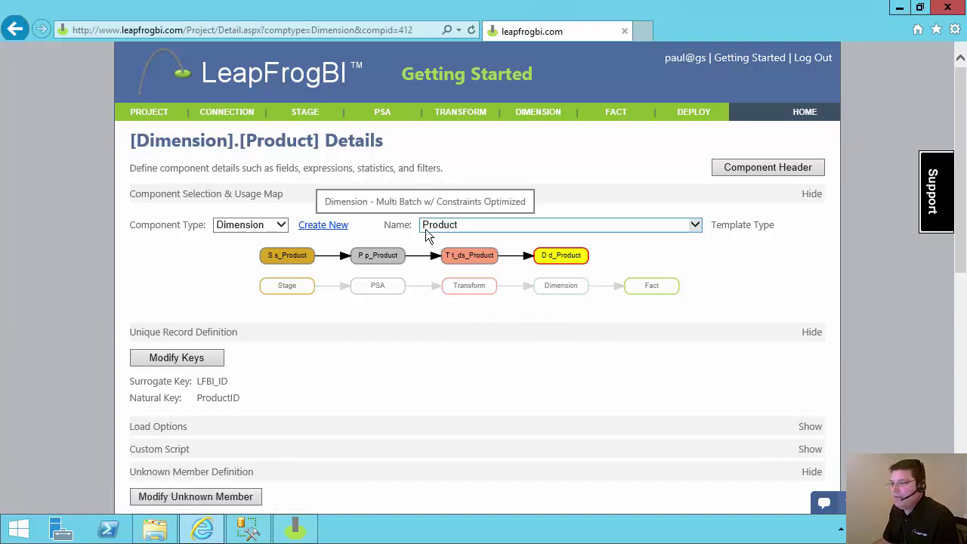
# Create a dimension named Date from template d3000 on the DW connection and save it.
pyautogui.click(326, 228)
pyautogui.scroll(-2, 651, 342)
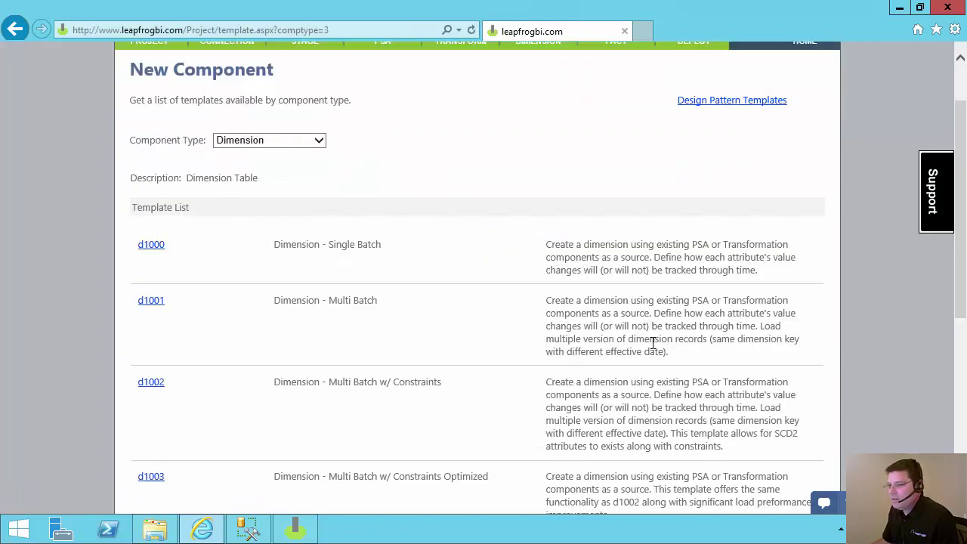
pyautogui.scroll(-5, 651, 342)
pyautogui.click(151, 383)
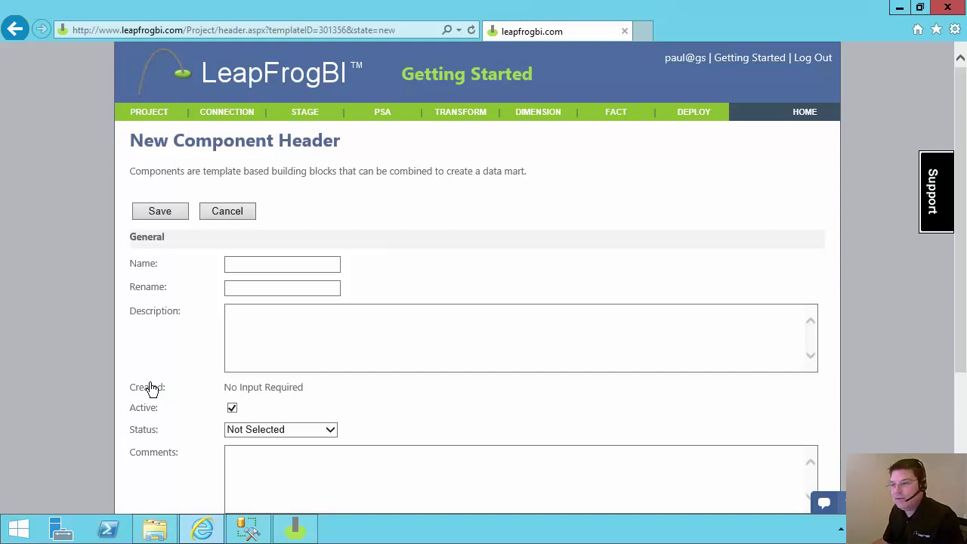
pyautogui.click(267, 262)
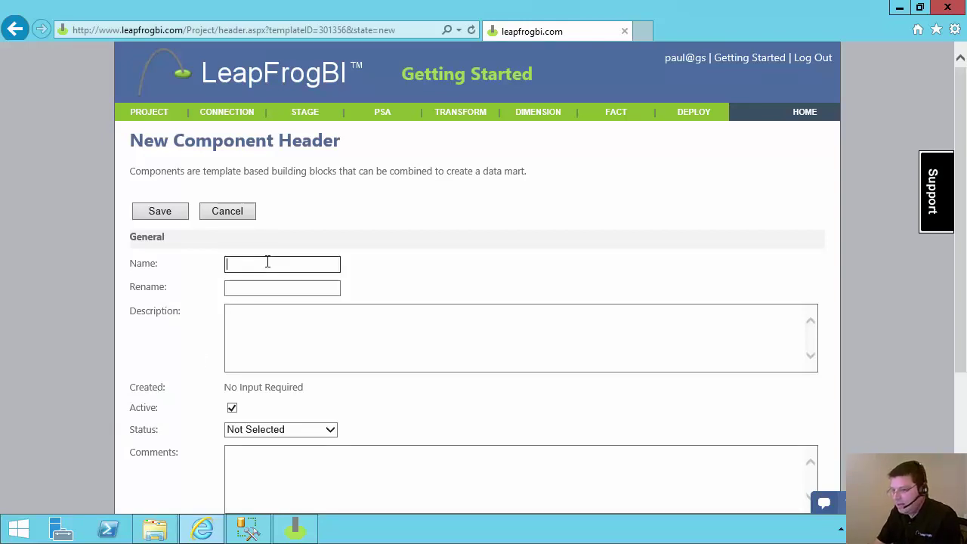
pyautogui.write('Date')
pyautogui.press('Tab')
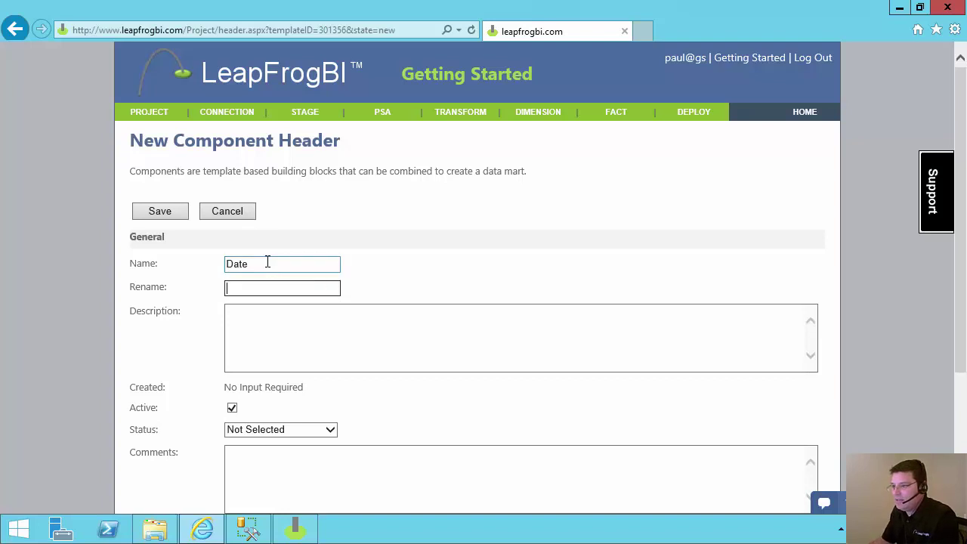
pyautogui.scroll(-3, 384, 265)
pyautogui.click(259, 377)
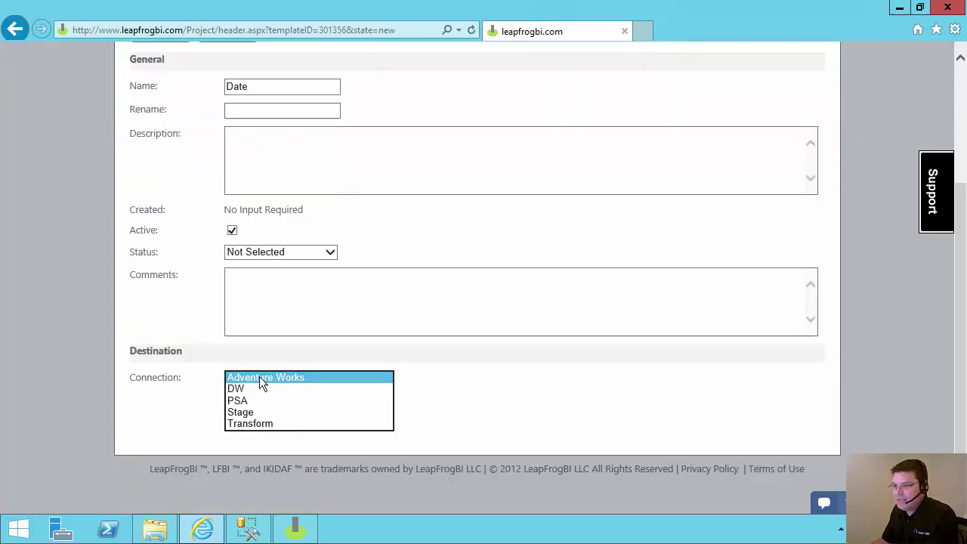
pyautogui.click(237, 384)
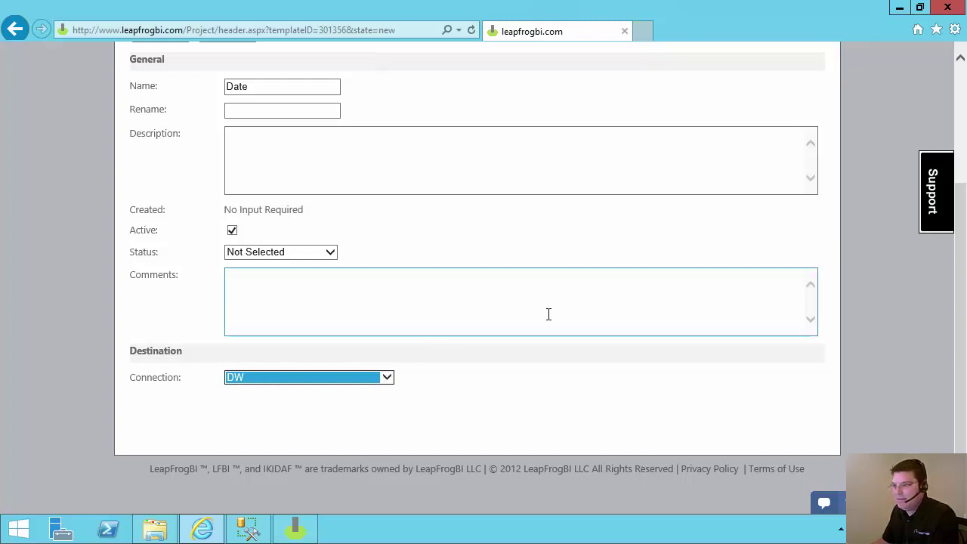
pyautogui.scroll(3, 548, 313)
pyautogui.click(162, 212)
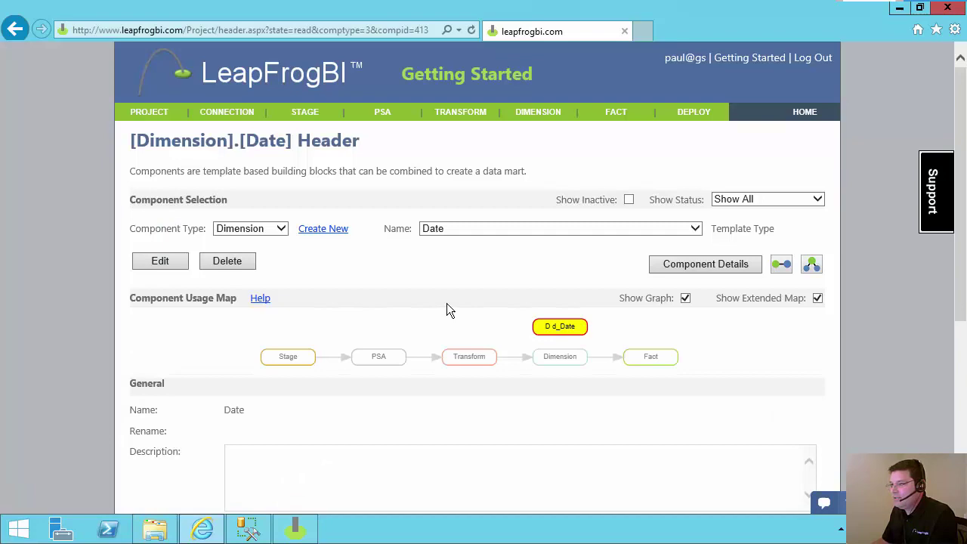
pyautogui.click(323, 229)
pyautogui.scroll(-4, 323, 237)
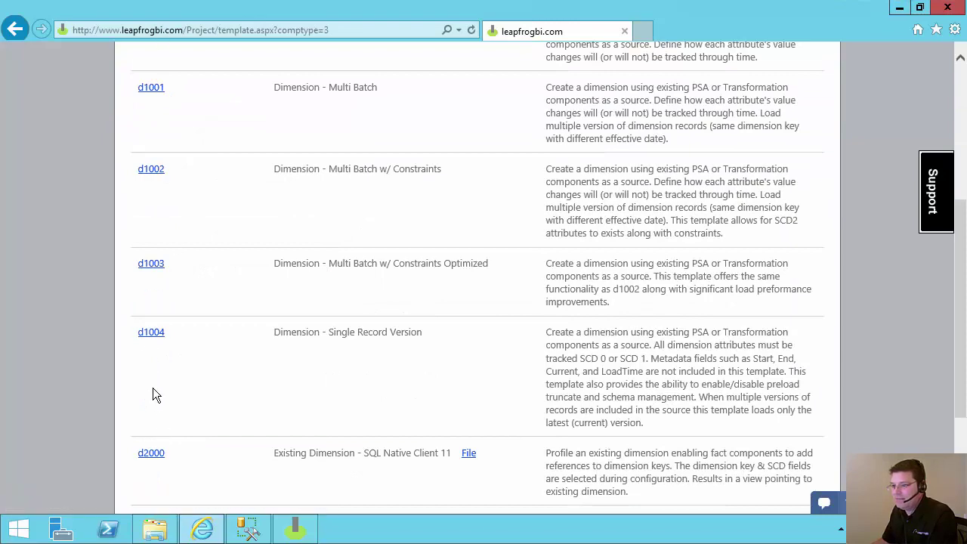
pyautogui.scroll(-2, 267, 393)
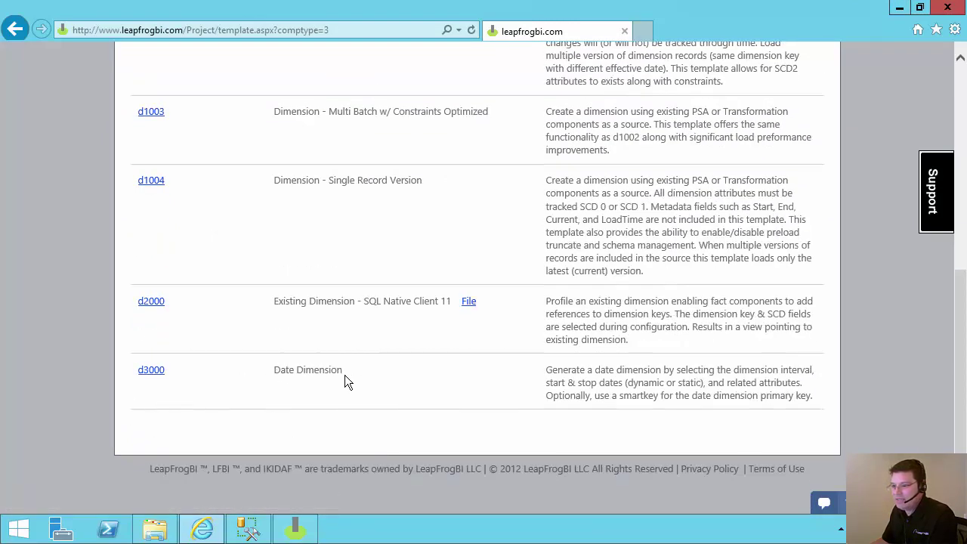
pyautogui.tripleClick(437, 372)
pyautogui.scroll(6, 437, 371)
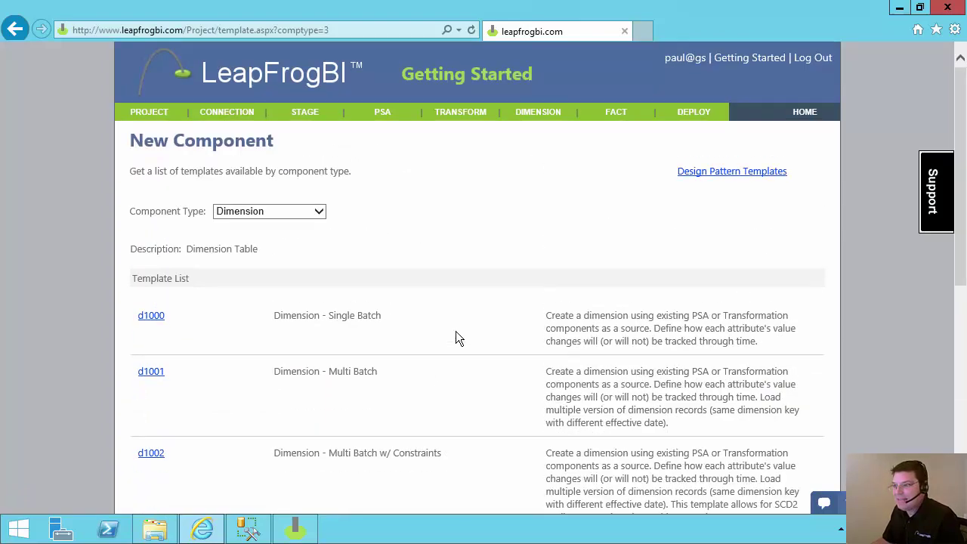
pyautogui.moveTo(538, 113)
pyautogui.click(536, 131)
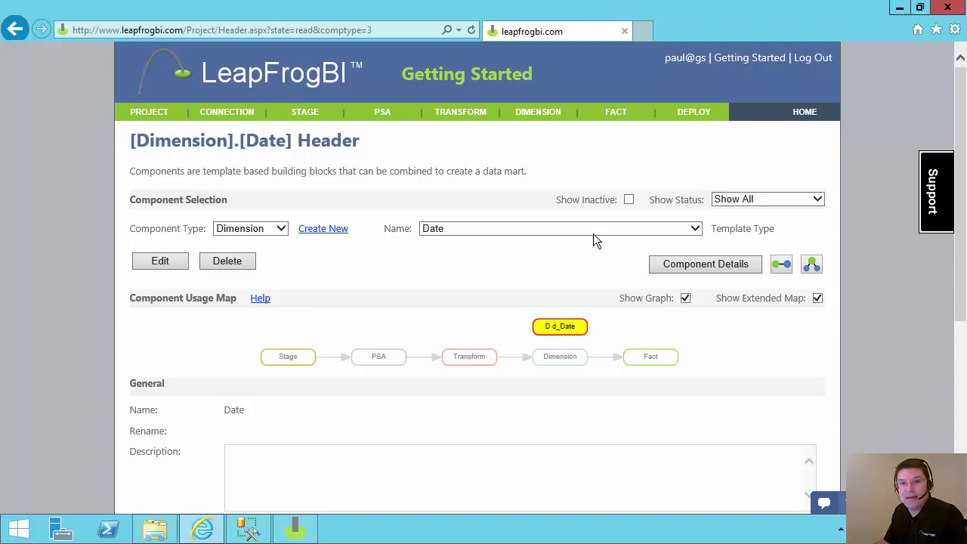
# Edit the Date dimension definition, keeping the Day time interval, and review surrogate settings.
pyautogui.click(691, 263)
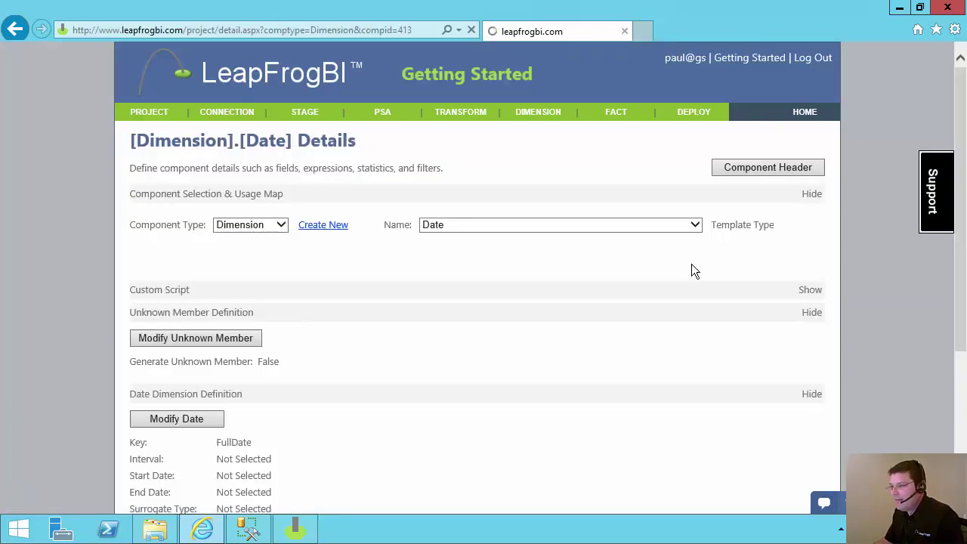
pyautogui.scroll(-3, 551, 320)
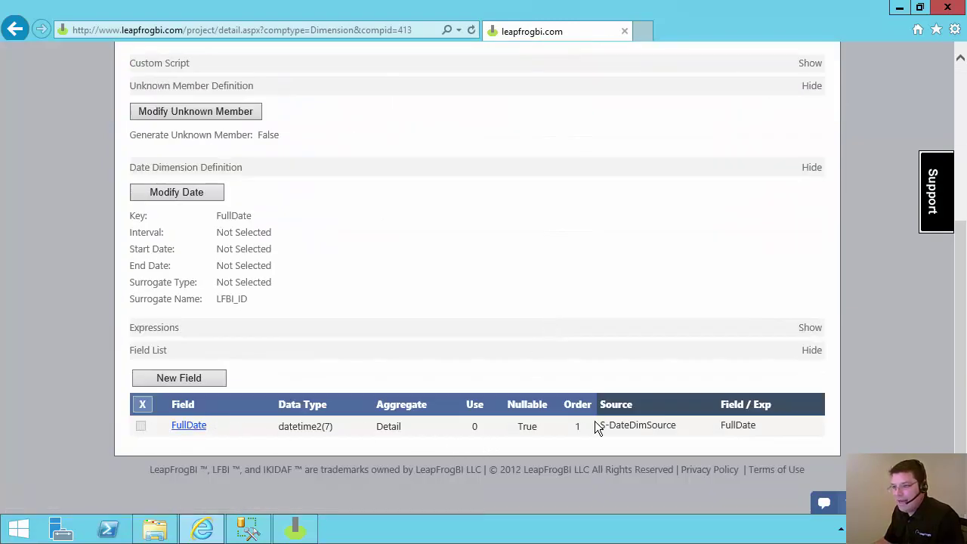
pyautogui.click(173, 190)
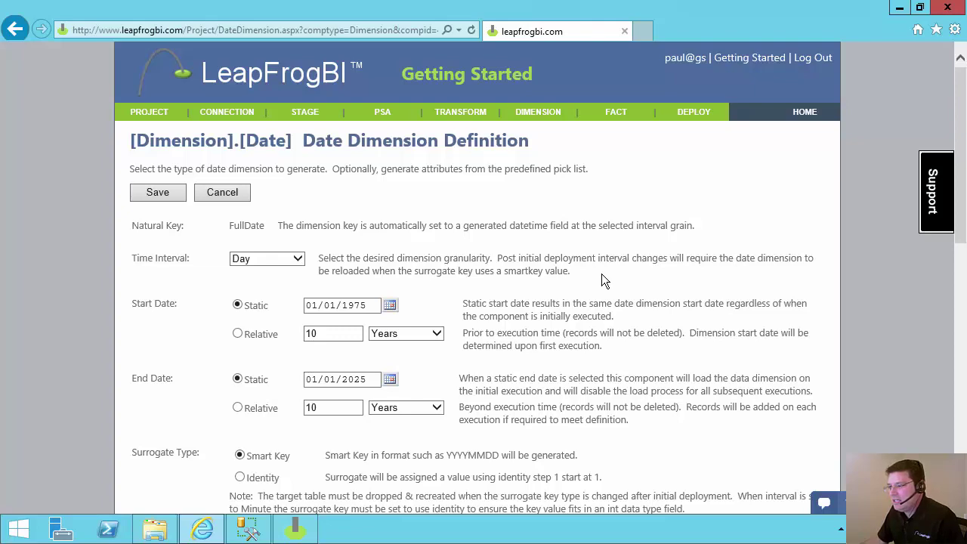
pyautogui.click(256, 258)
pyautogui.click(249, 257)
pyautogui.scroll(-3, 375, 259)
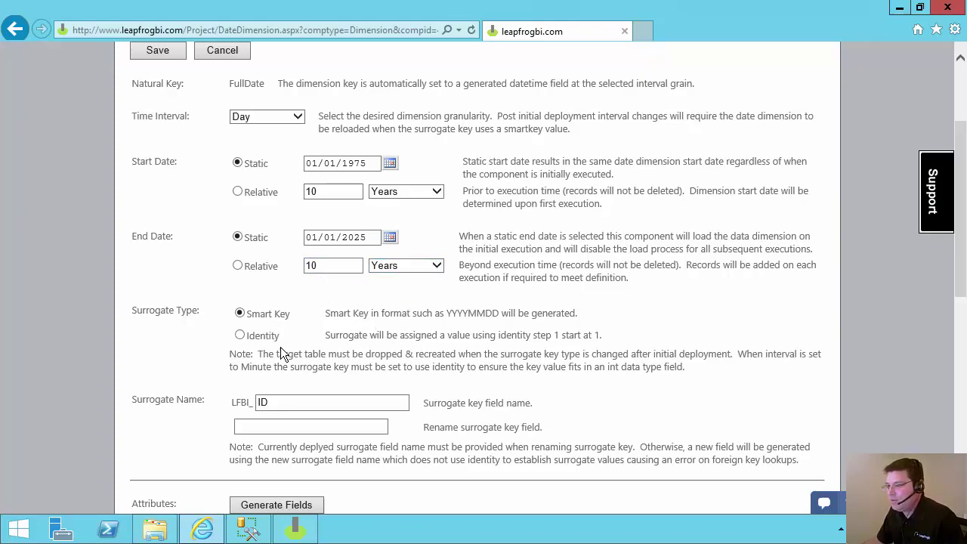
# Generate the eleven date fields from Year through Day of Year and save the Date dimension.
pyautogui.scroll(-2, 495, 349)
pyautogui.scroll(-2, 495, 349)
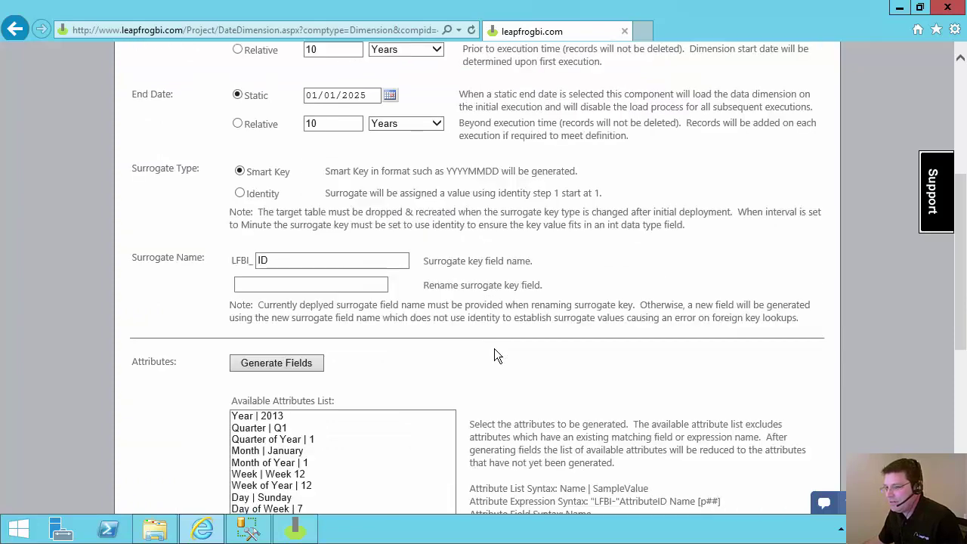
pyautogui.scroll(-6, 580, 189)
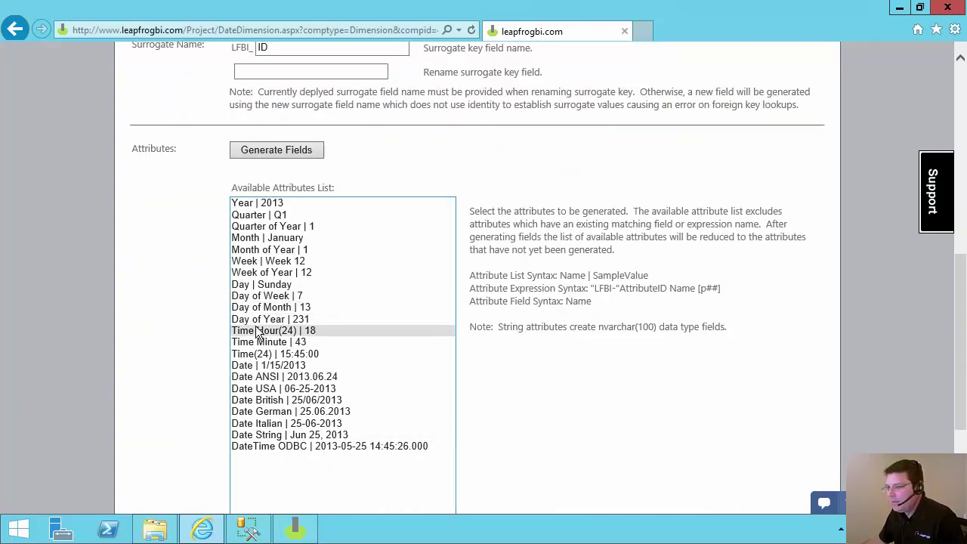
pyautogui.moveTo(257, 318); pyautogui.dragTo(256, 203)
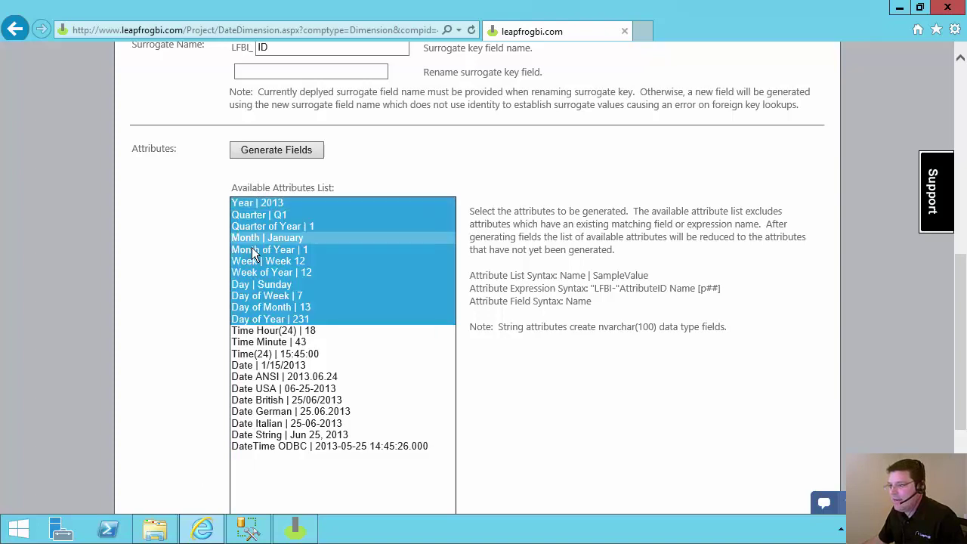
pyautogui.click(265, 155)
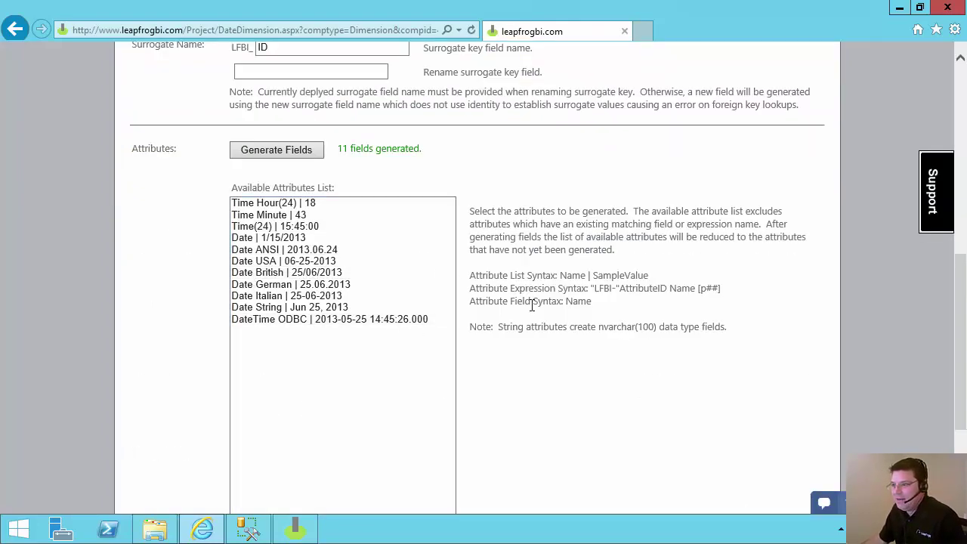
pyautogui.scroll(5, 215, 182)
pyautogui.click(154, 121)
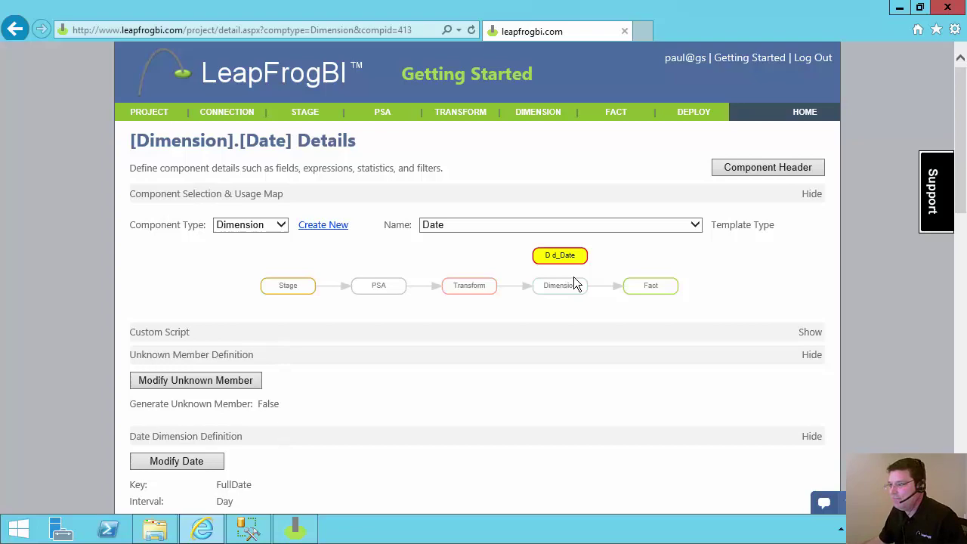
pyautogui.scroll(-6, 625, 339)
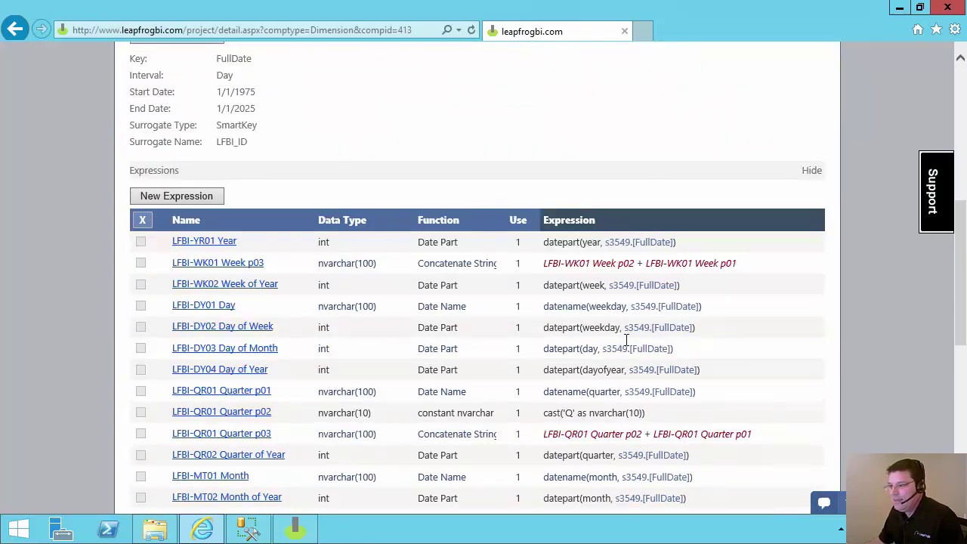
pyautogui.scroll(-1, 626, 343)
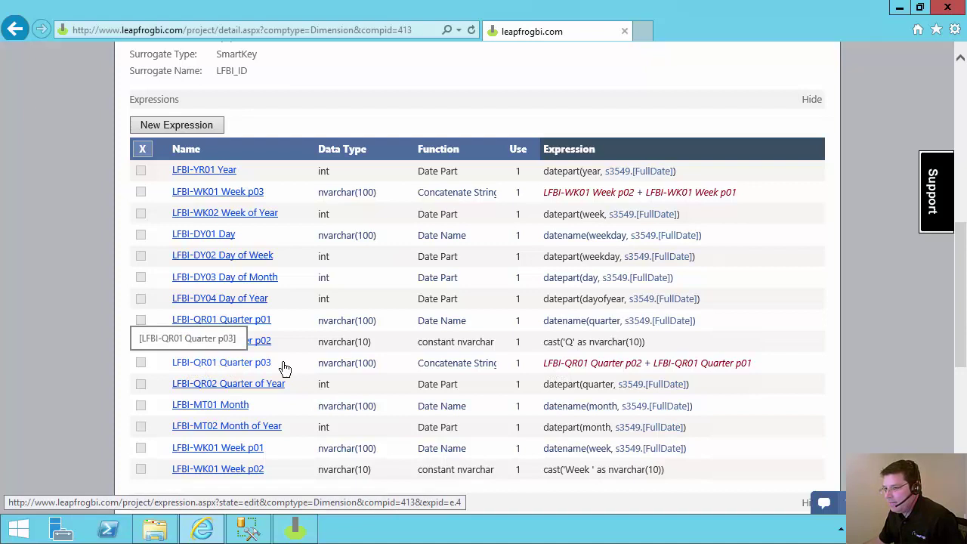
# Inspect the LFBI-QR01 Quarter p03 expression's usage map and open the Date Quarter field using it.
pyautogui.click(212, 370)
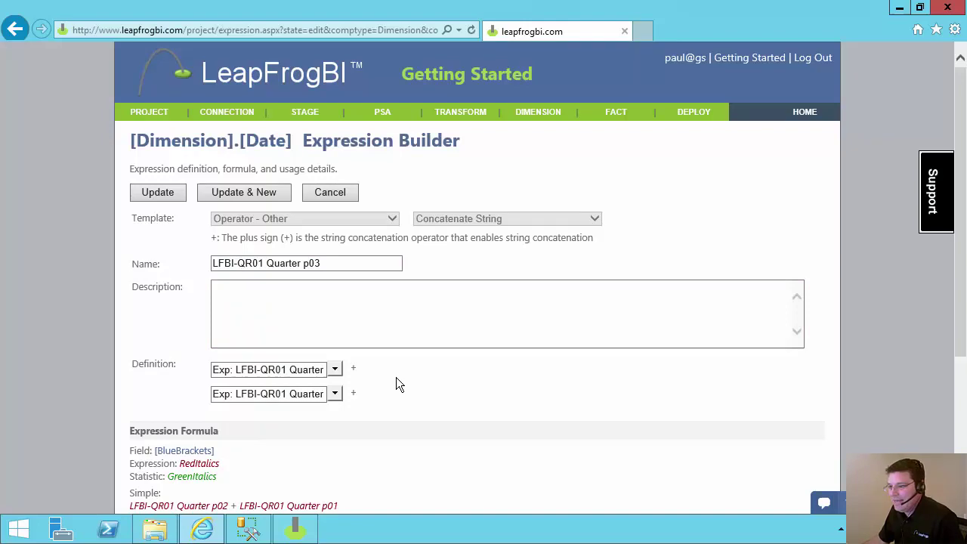
pyautogui.scroll(-2, 395, 377)
pyautogui.scroll(-1, 396, 384)
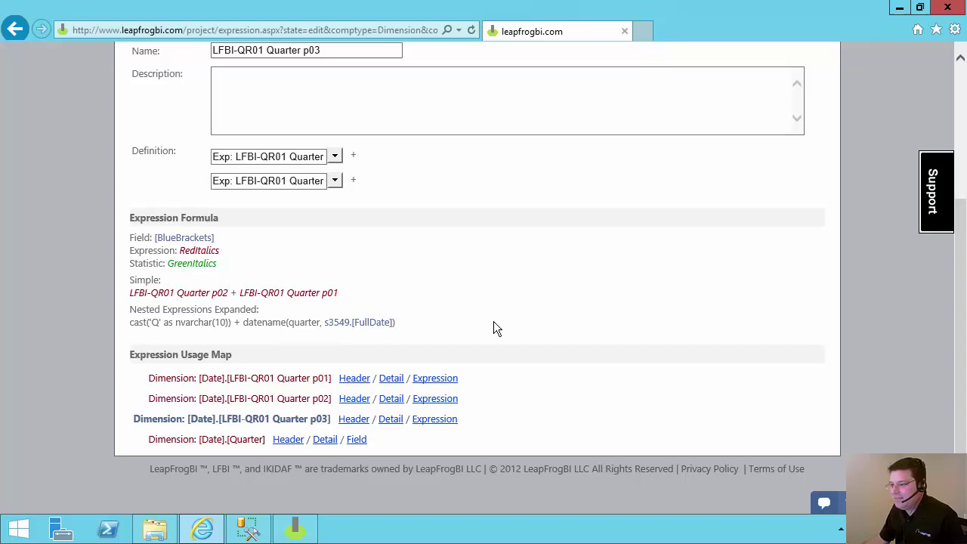
pyautogui.scroll(3, 493, 327)
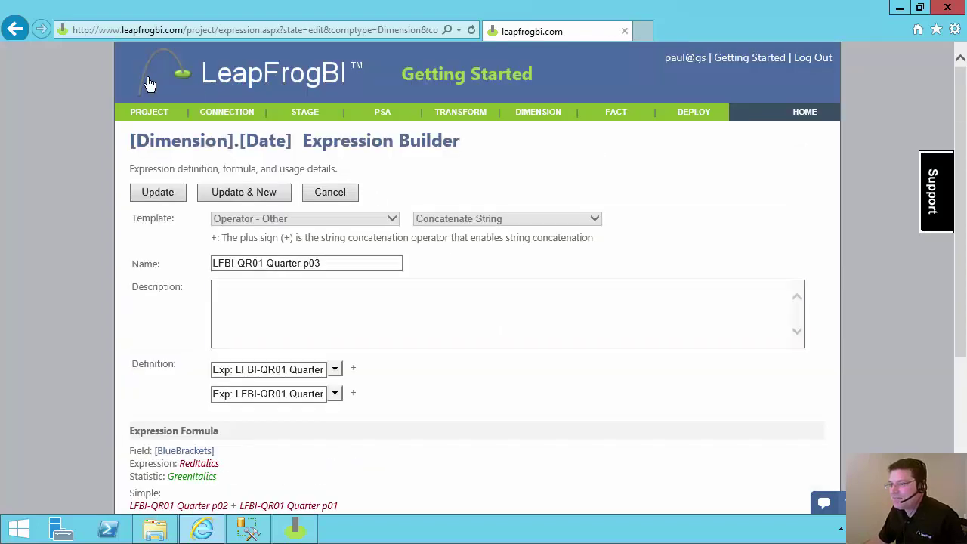
pyautogui.scroll(-3, 323, 330)
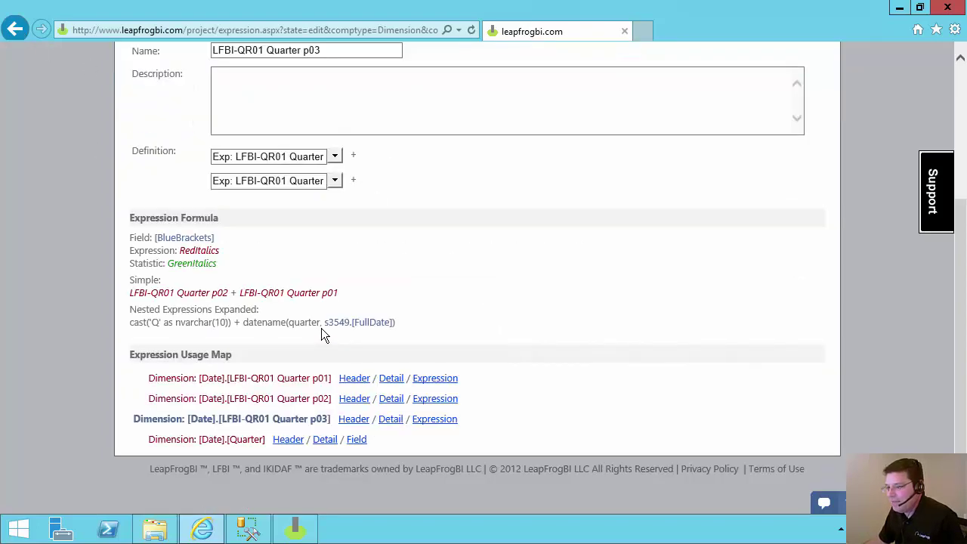
pyautogui.click(356, 440)
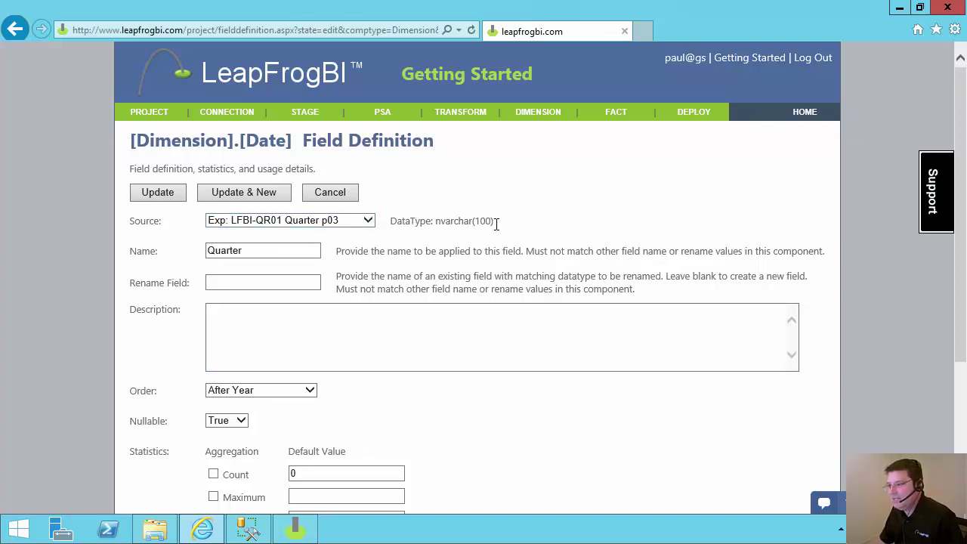
# Cancel the Quarter field definition unchanged and review the Date dimension's Expressions and Field List.
pyautogui.click(333, 196)
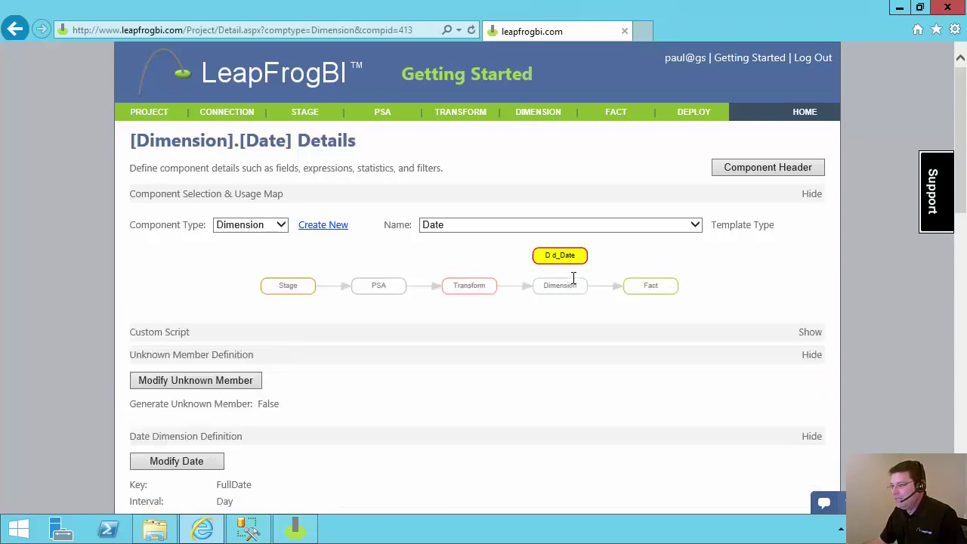
pyautogui.scroll(-5, 540, 294)
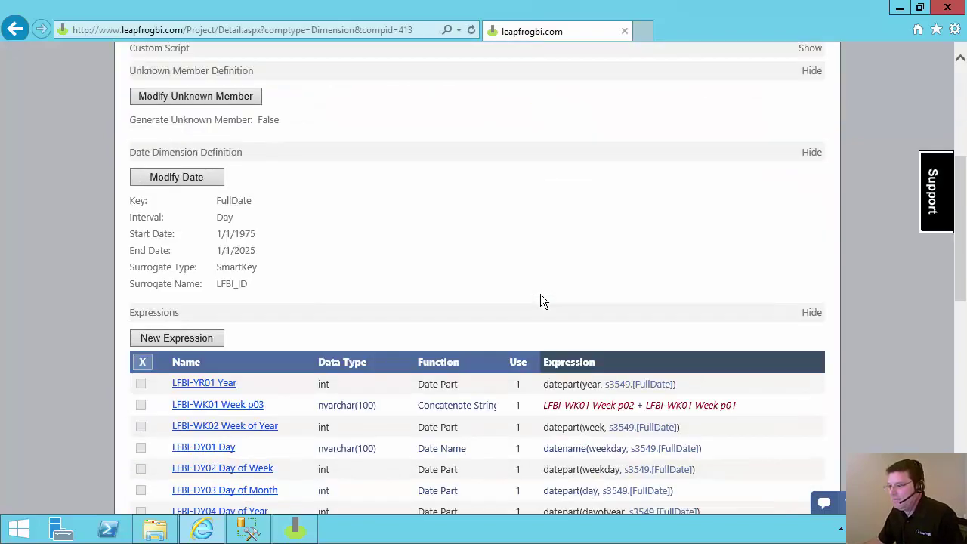
pyautogui.scroll(-8, 540, 301)
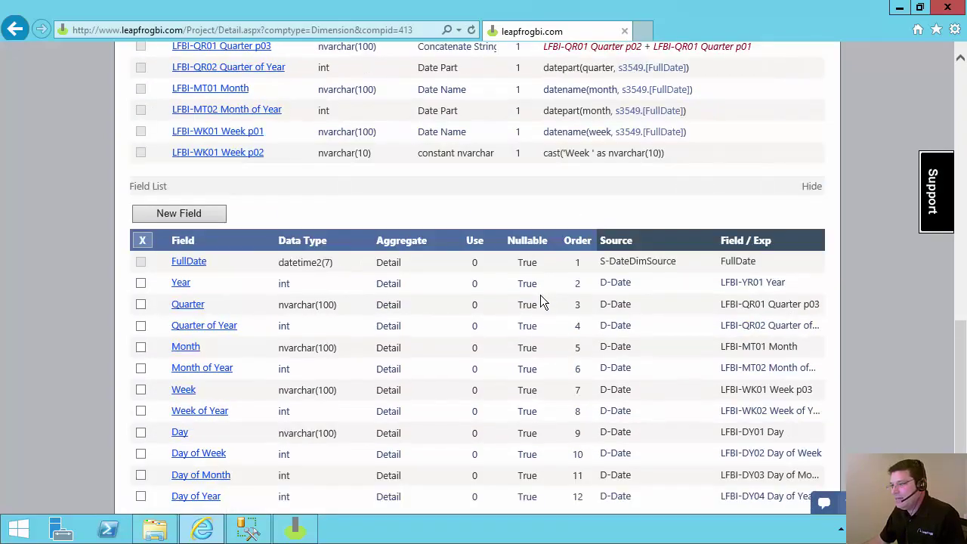
pyautogui.scroll(15, 539, 298)
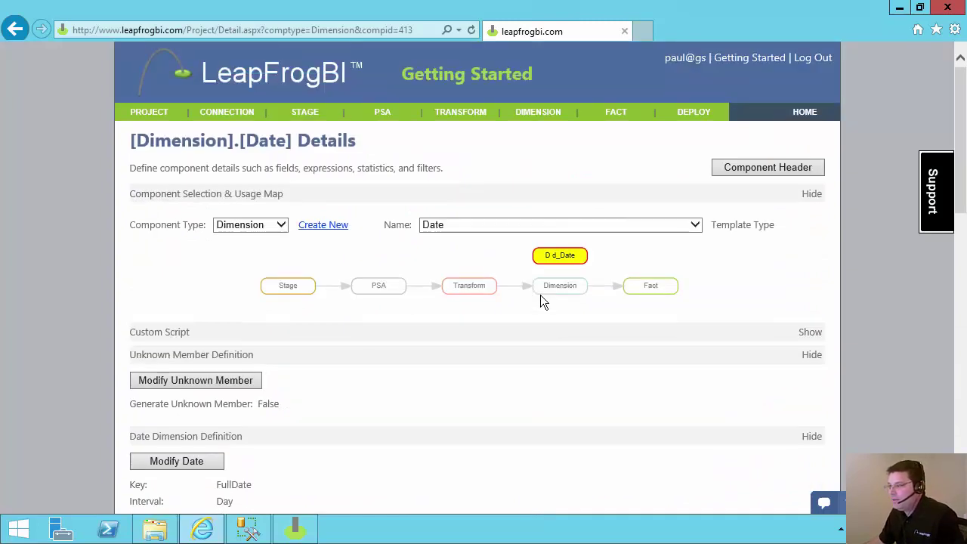
# Start a new TRANSFORM pattern from DP-2000 Fact from Stage with Load Status Tracking & Grain Verification.
pyautogui.moveTo(479, 116)
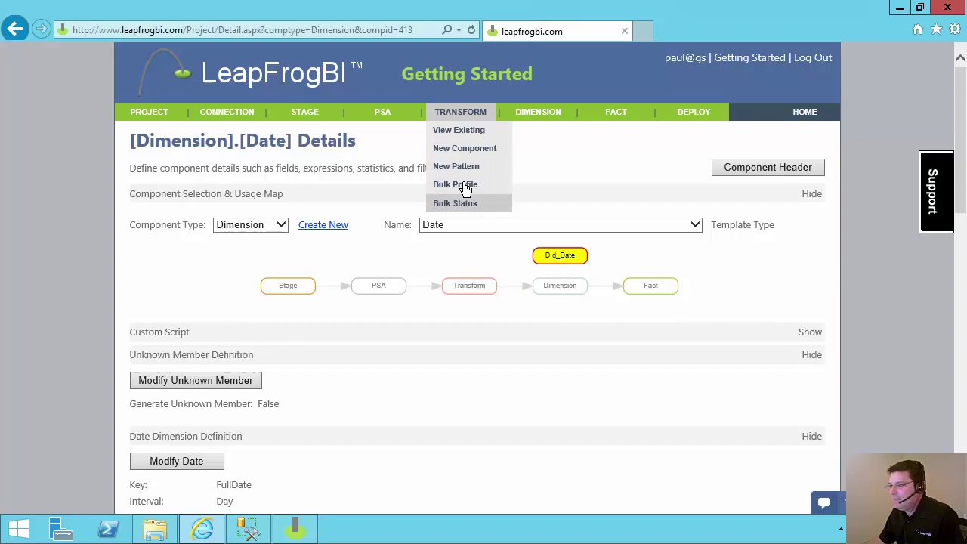
pyautogui.click(462, 168)
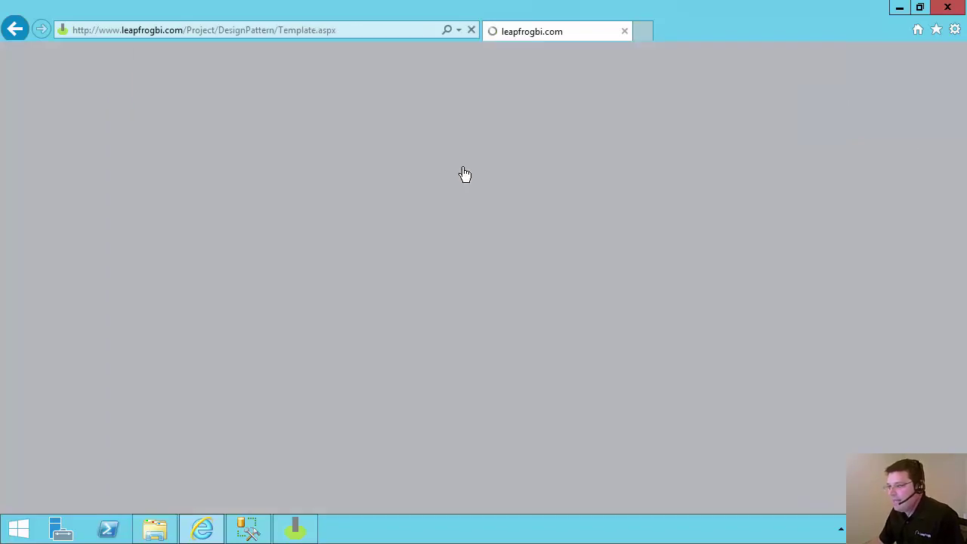
pyautogui.scroll(-12, 840, 283)
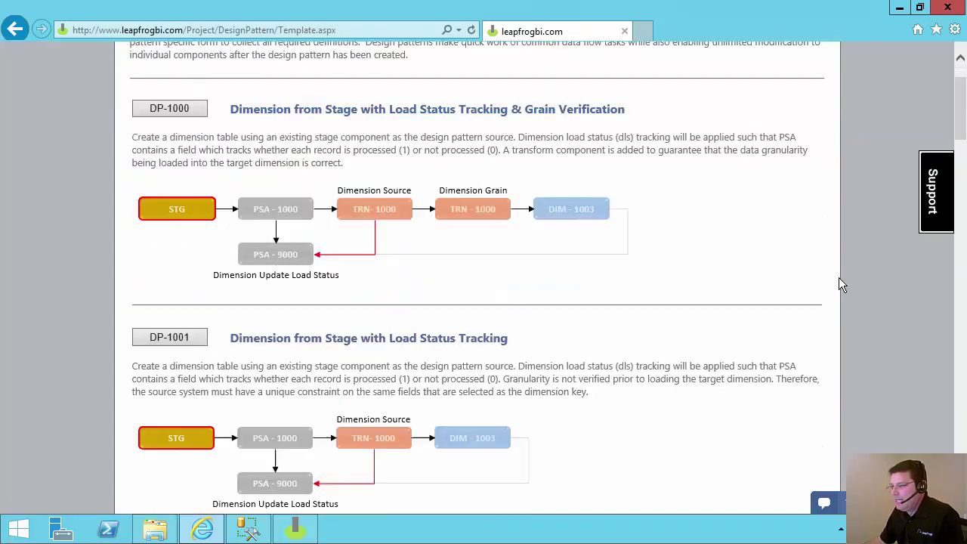
pyautogui.scroll(-2, 840, 283)
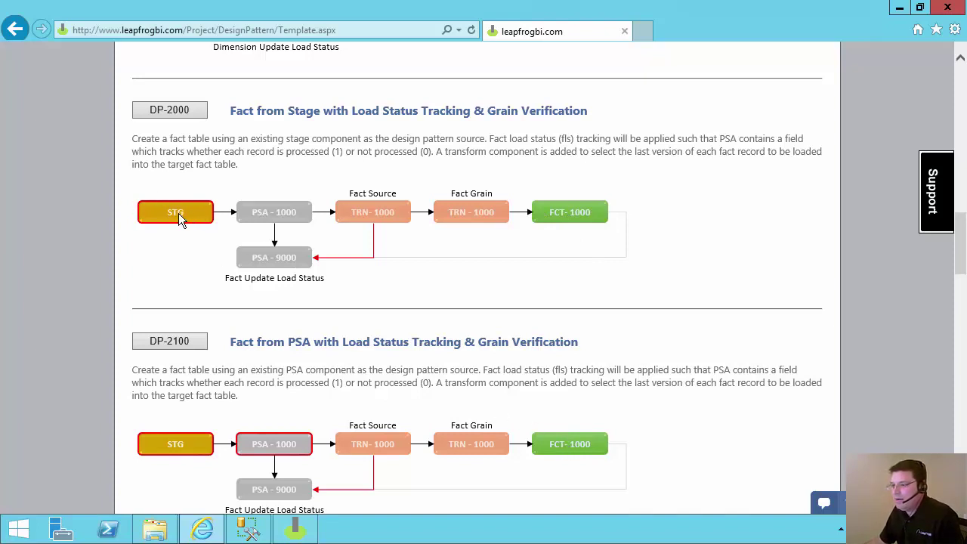
pyautogui.moveTo(250, 110); pyautogui.dragTo(421, 112)
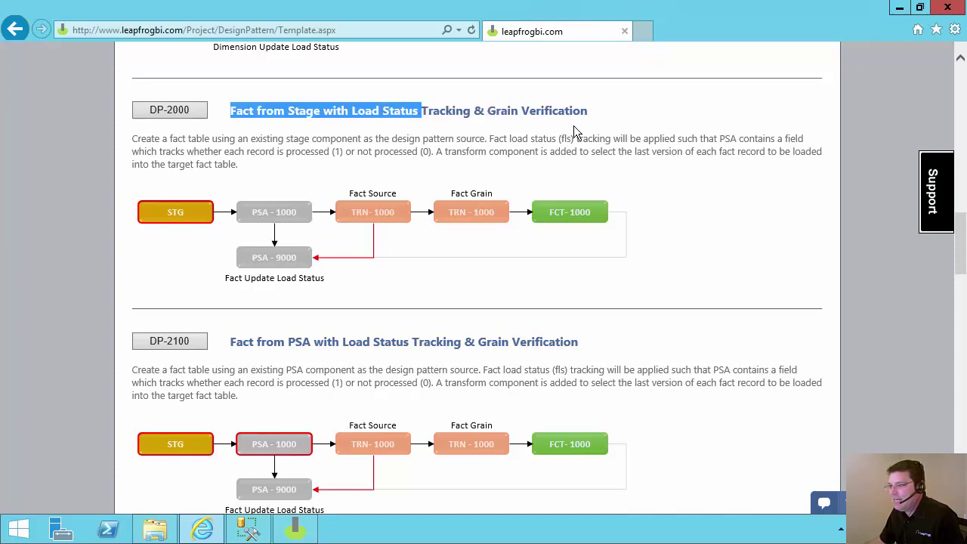
pyautogui.moveTo(487, 111); pyautogui.dragTo(588, 111)
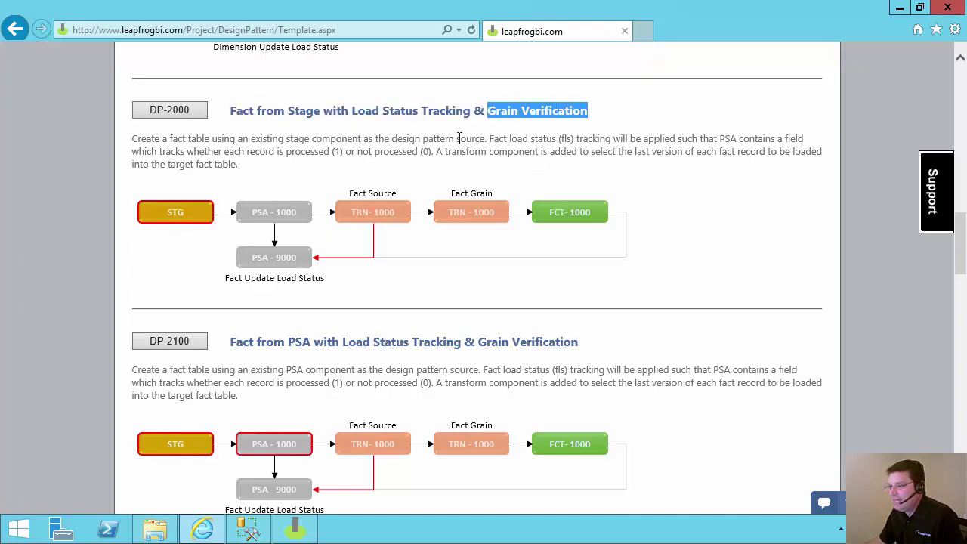
pyautogui.click(190, 127)
pyautogui.click(174, 116)
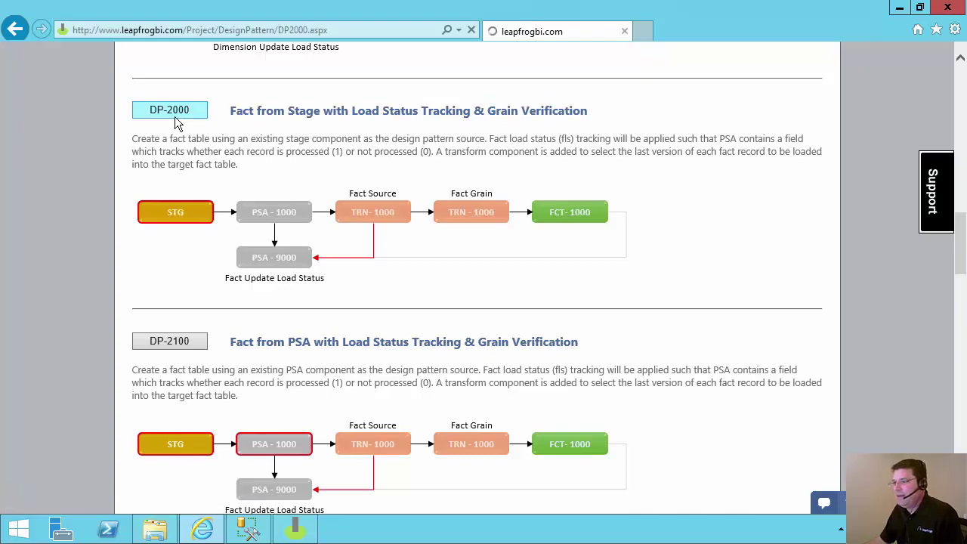
# Use Stg-Sales as the source stage and store the PSA component in the PSA connection.
pyautogui.scroll(-1, 632, 234)
pyautogui.scroll(-4, 633, 227)
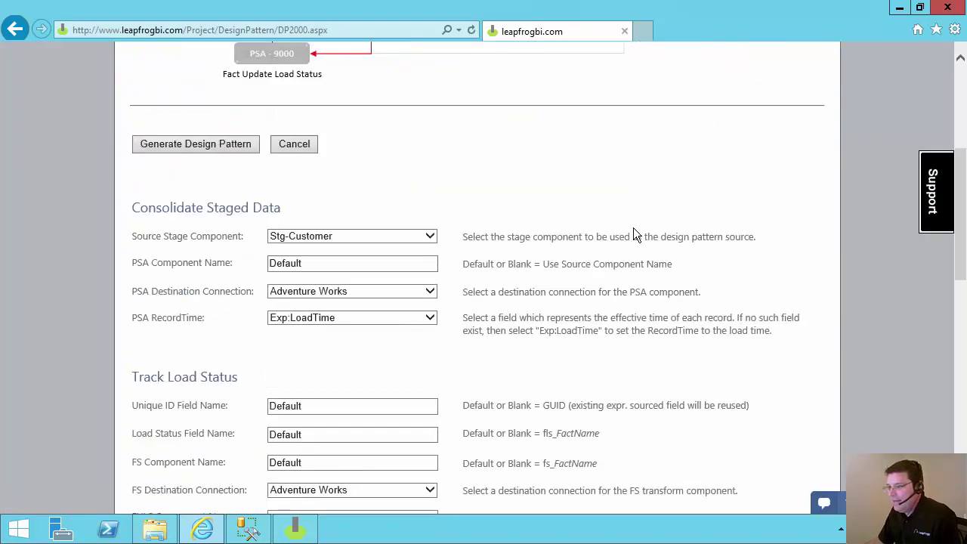
pyautogui.click(324, 165)
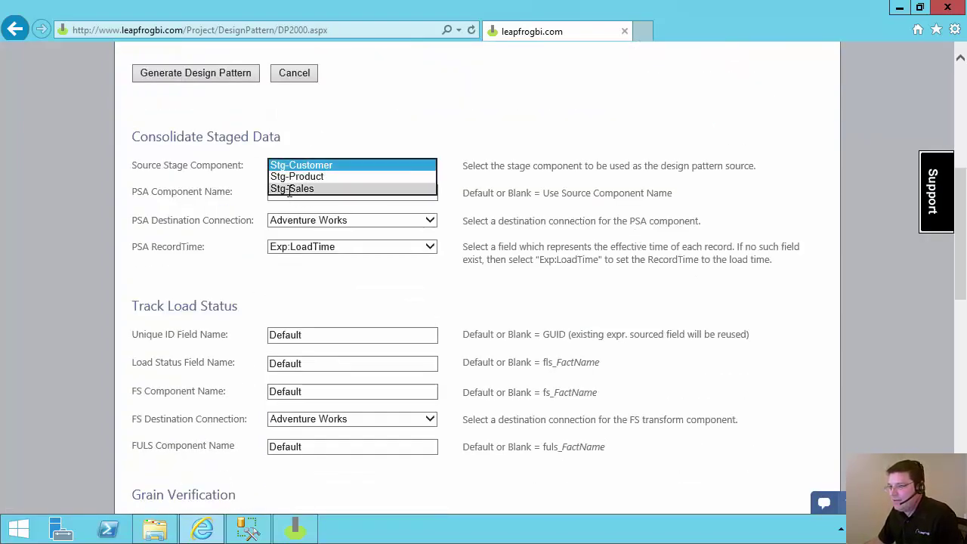
pyautogui.click(309, 188)
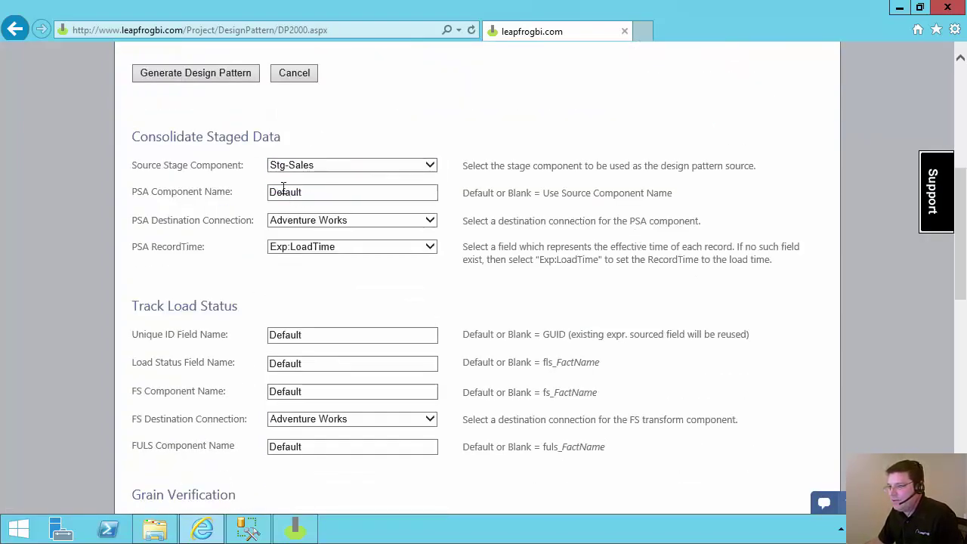
pyautogui.click(429, 220)
pyautogui.click(287, 244)
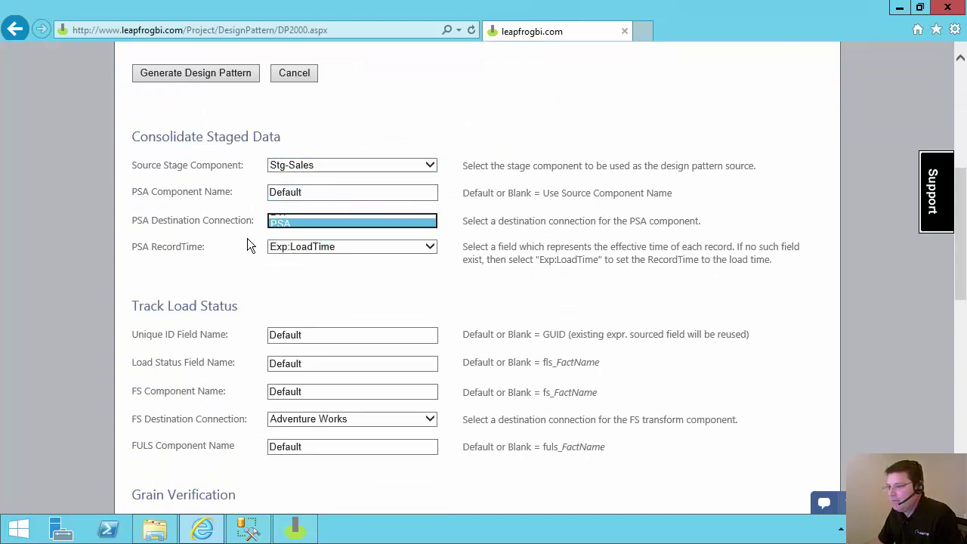
# Set the FS and FG destination connections to Transform and name the fact component Sales.
pyautogui.scroll(-3, 545, 255)
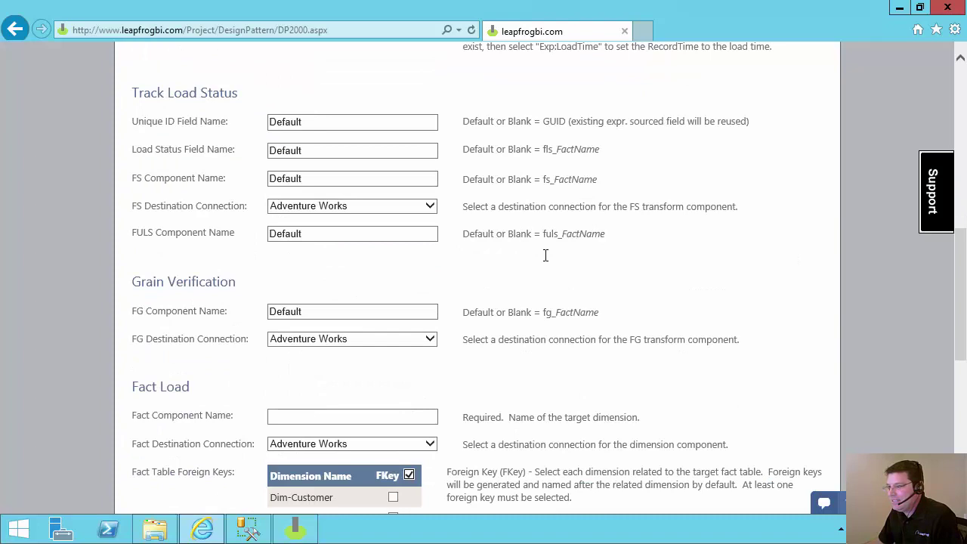
pyautogui.click(431, 207)
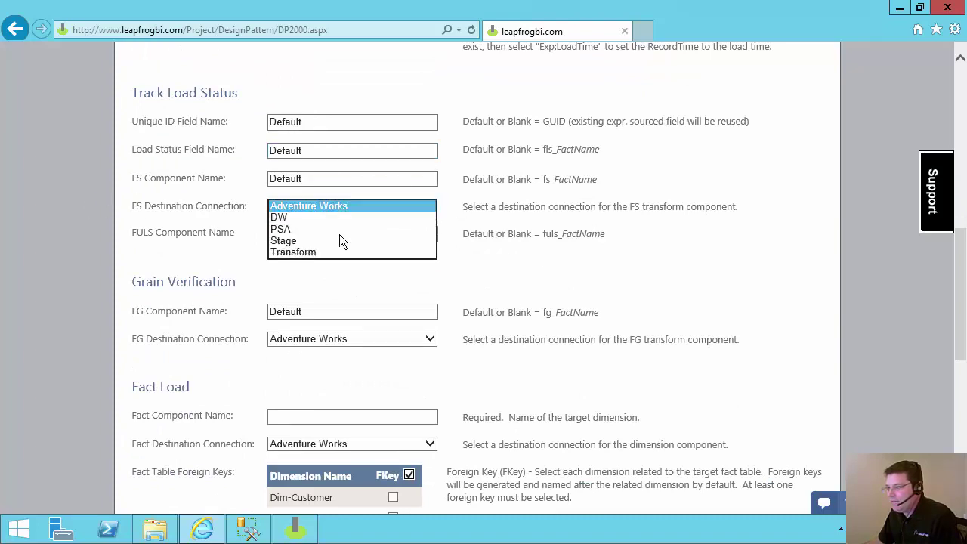
pyautogui.click(286, 251)
pyautogui.click(425, 344)
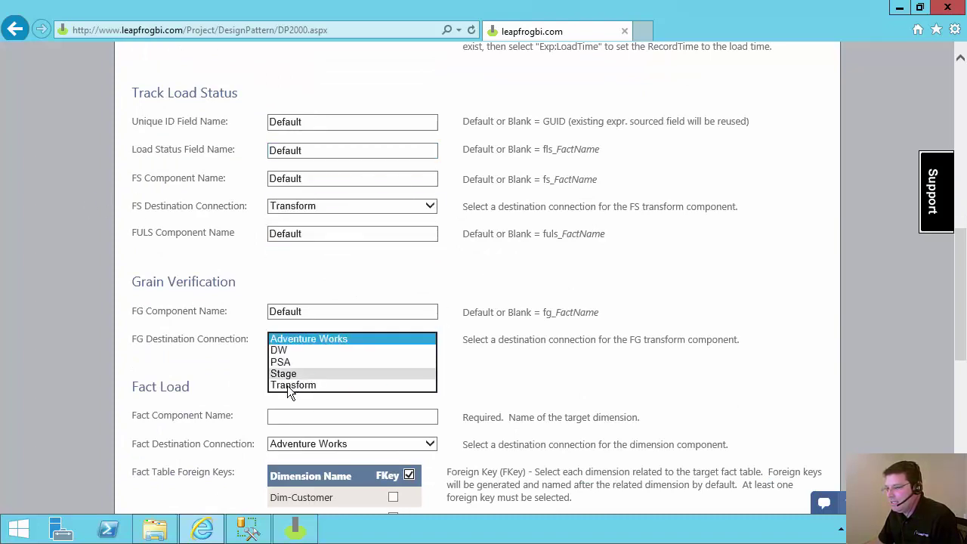
pyautogui.click(285, 385)
pyautogui.click(294, 417)
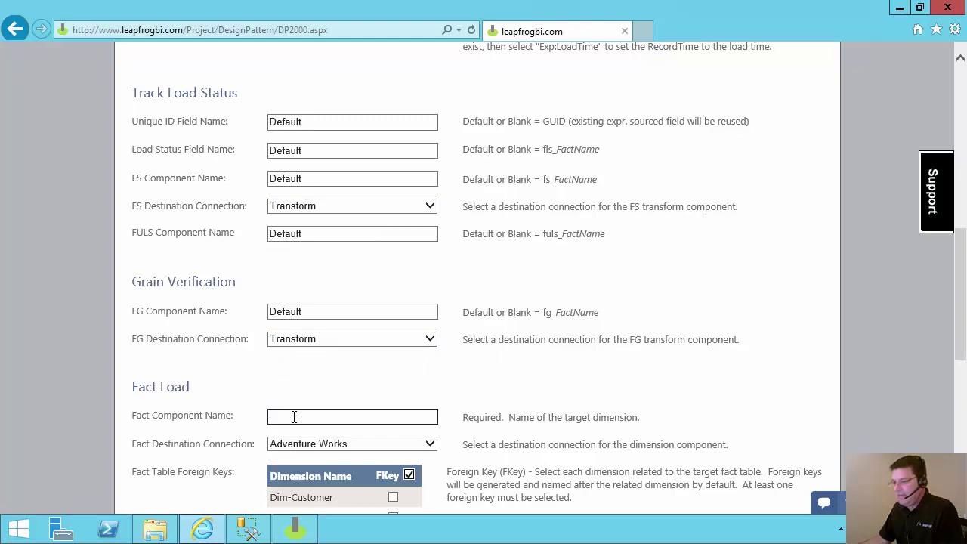
pyautogui.write('Sales')
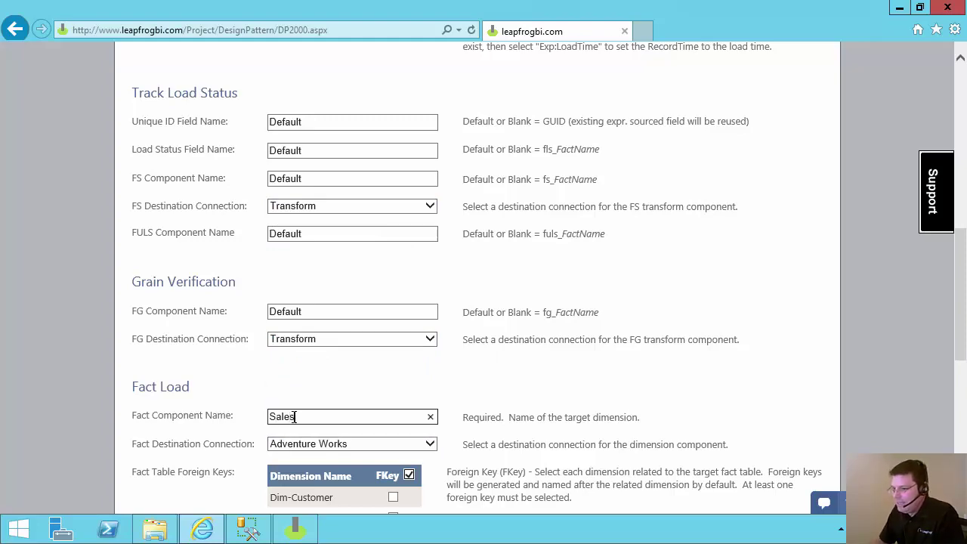
pyautogui.click(632, 411)
# Load the Sales fact into DW and mark Customer, Date and Product as foreign keys.
pyautogui.scroll(-3, 632, 411)
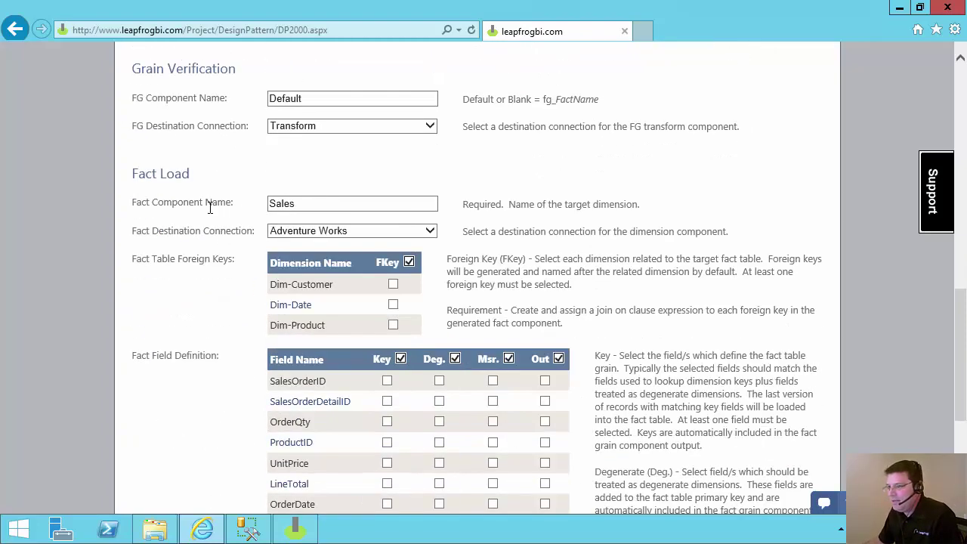
pyautogui.click(314, 228)
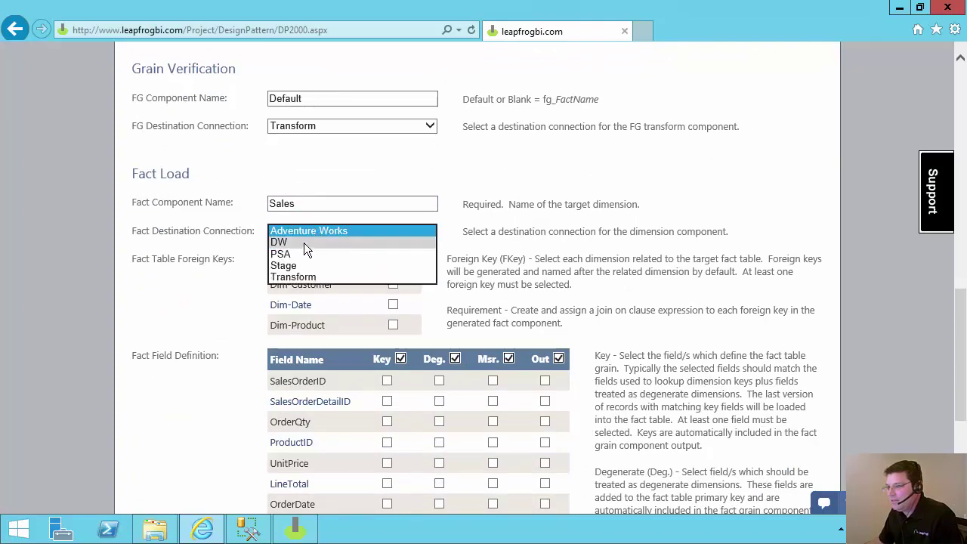
pyautogui.click(304, 242)
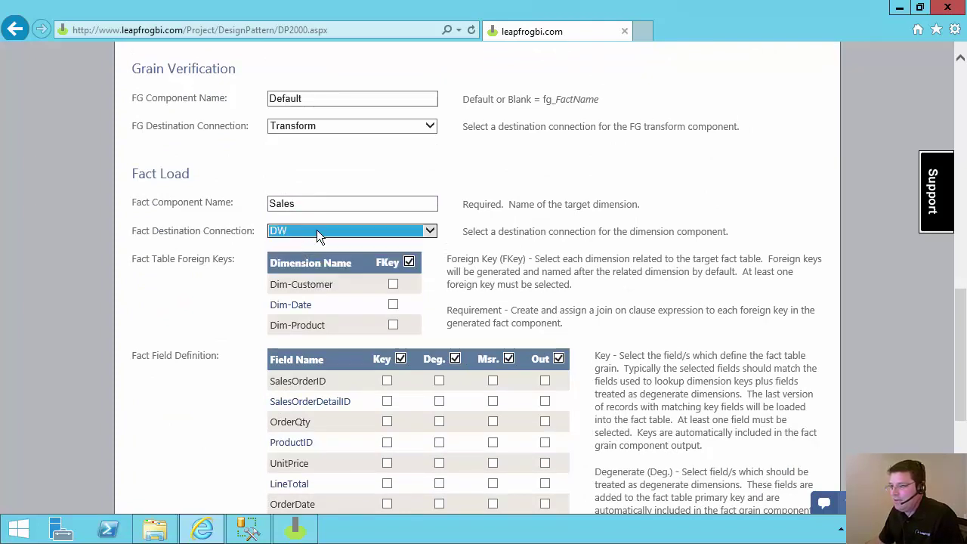
pyautogui.click(414, 268)
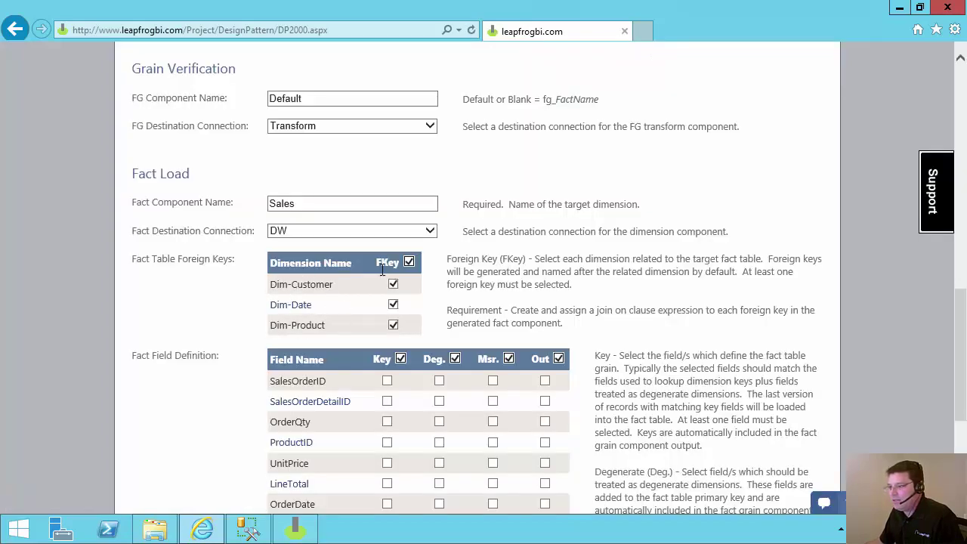
# Make OrderQty and UnitPrice measures and CustomerID part of the fact key.
pyautogui.scroll(-3, 626, 276)
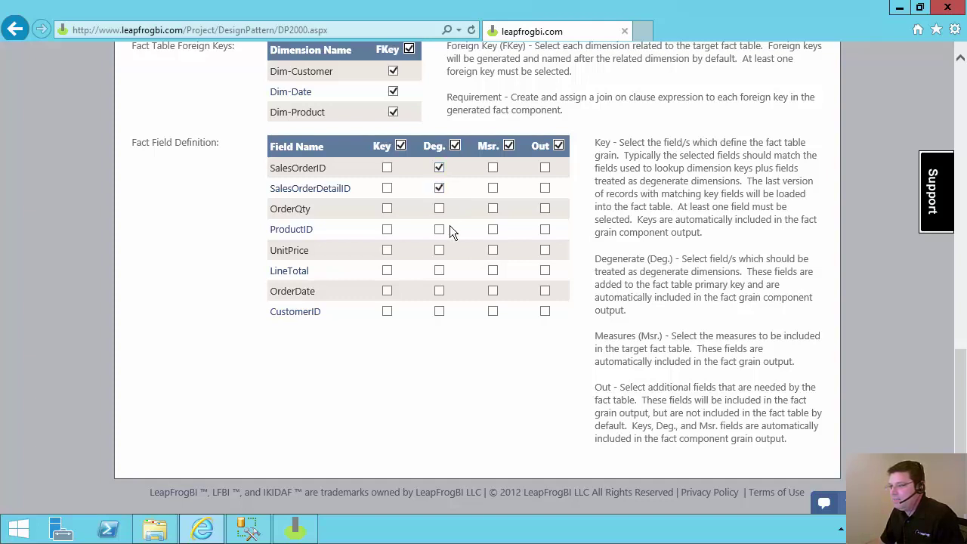
pyautogui.click(492, 210)
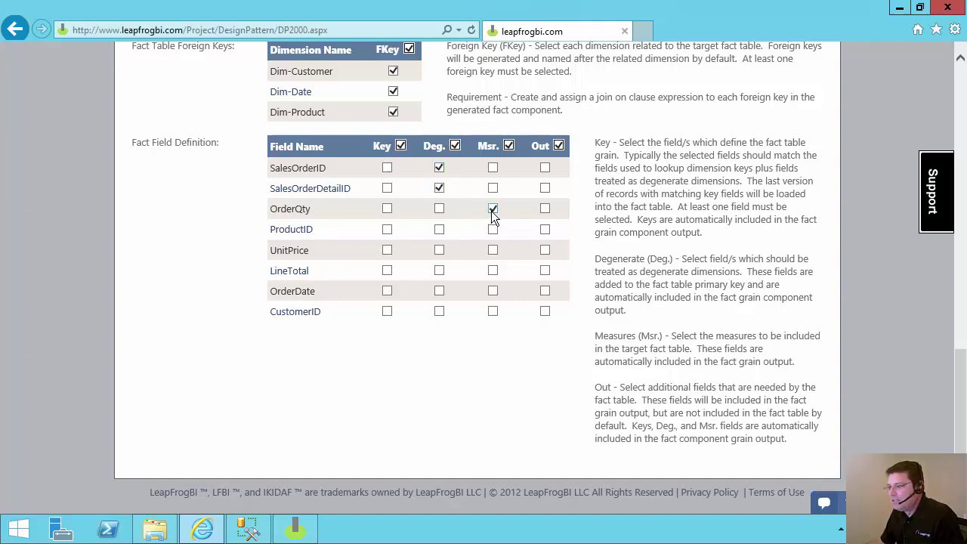
pyautogui.click(493, 251)
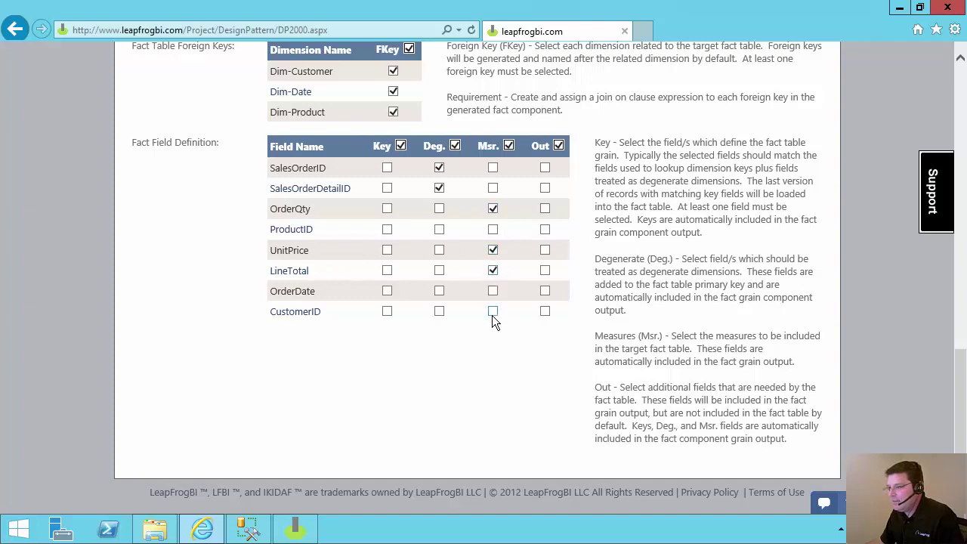
pyautogui.click(386, 311)
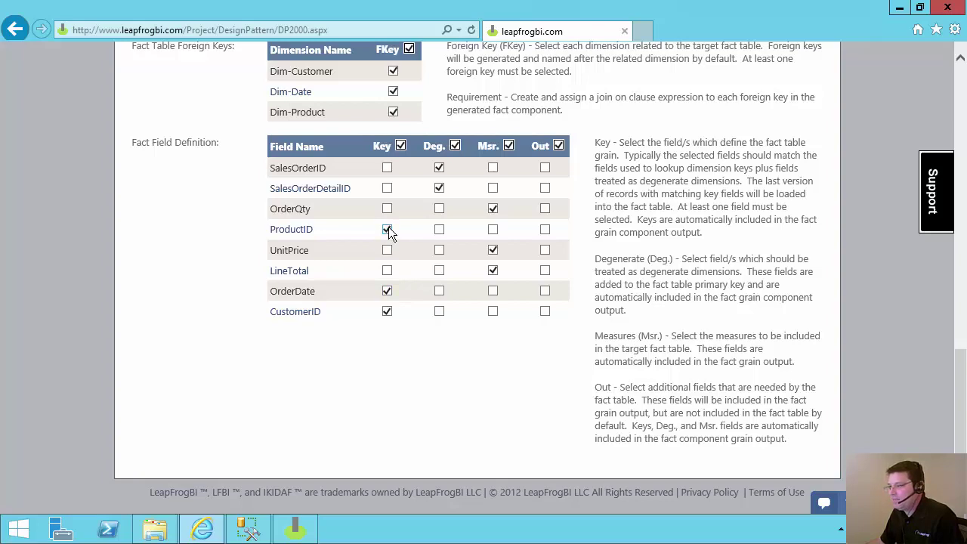
pyautogui.scroll(15, 655, 298)
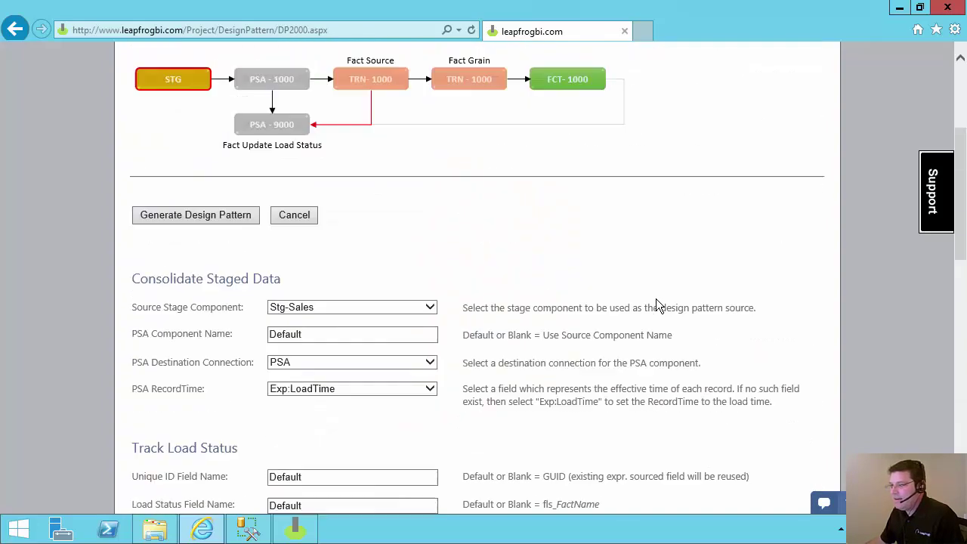
pyautogui.scroll(3, 655, 299)
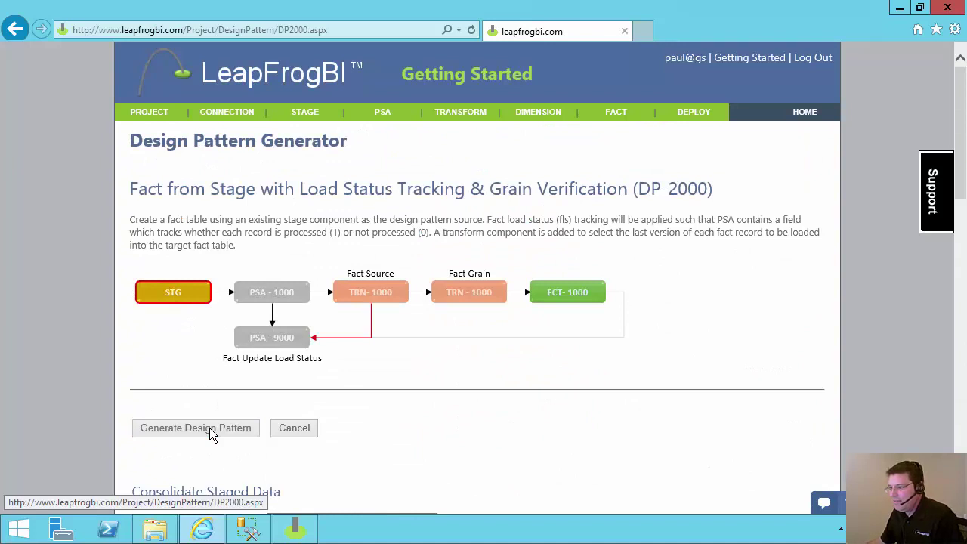
# Generate the DP-2000 Sales pattern and view the Stage Sales usage map through f_Sales.
pyautogui.click(210, 428)
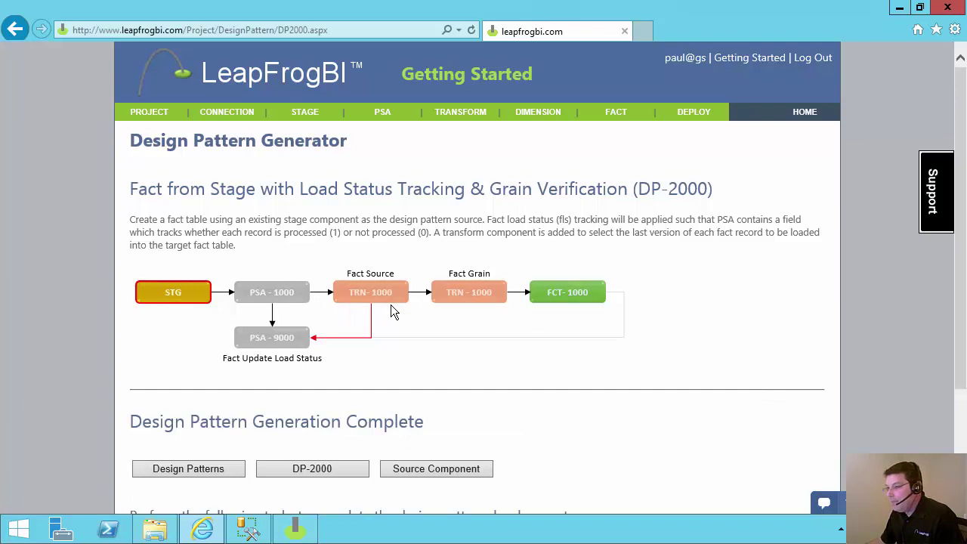
pyautogui.click(443, 474)
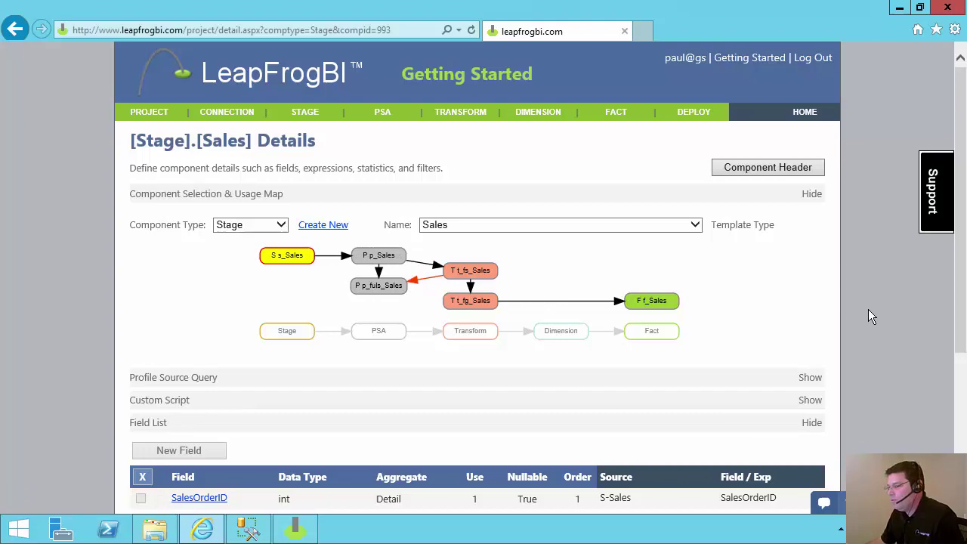
pyautogui.scroll(-1, 868, 316)
pyautogui.scroll(1, 867, 309)
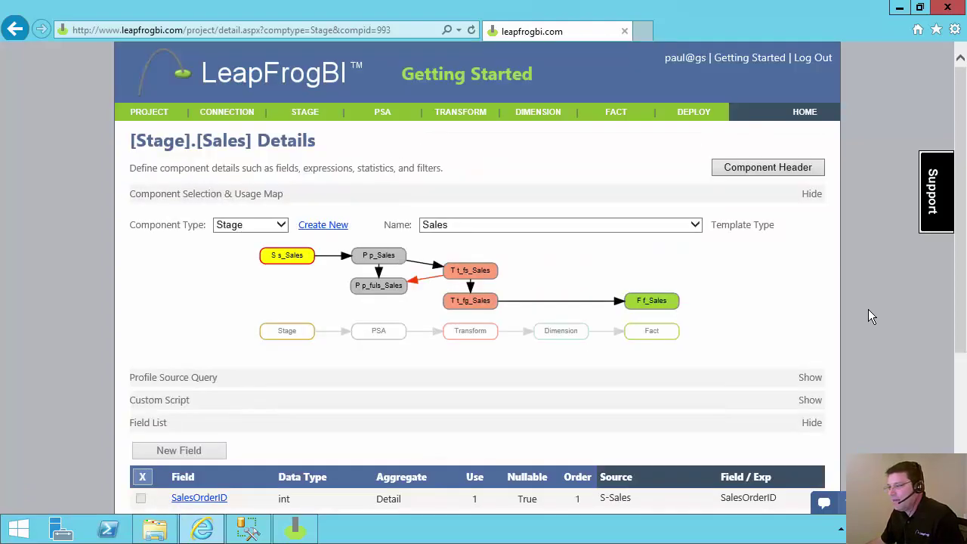
# Open the f_Sales fact details down to its FK_Customer, FK_Date and FK_Product lookups.
pyautogui.click(653, 303)
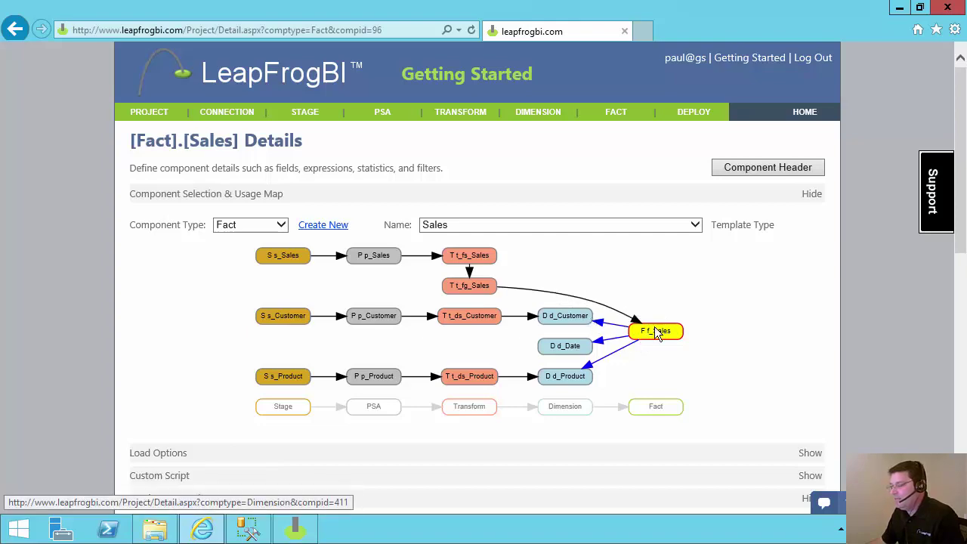
pyautogui.scroll(-4, 678, 349)
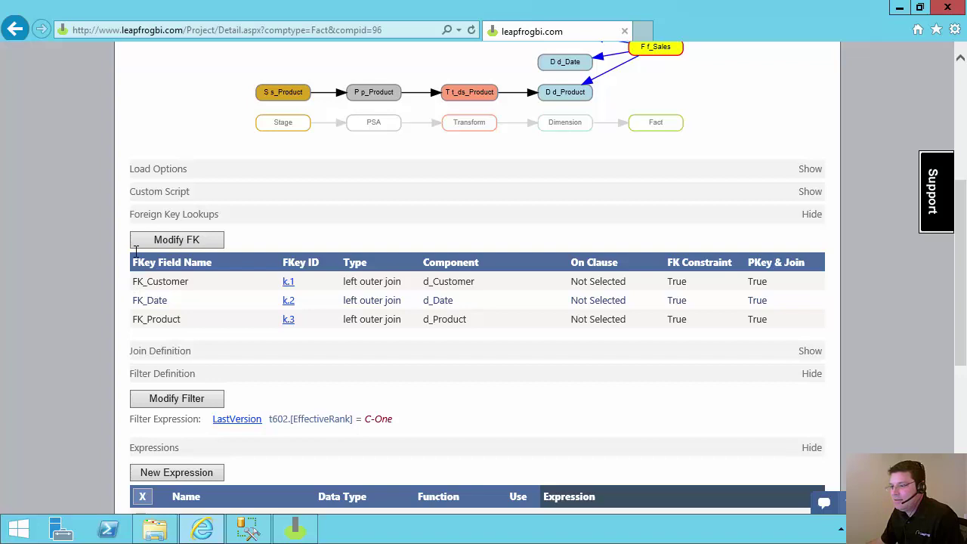
# Edit the k.1 FK_Customer lookup and start a new join expression for it.
pyautogui.click(288, 282)
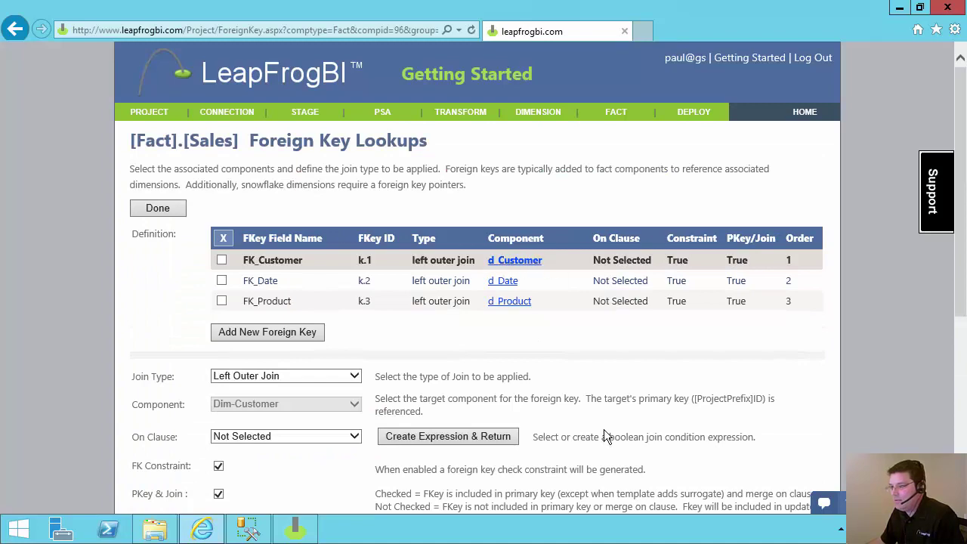
pyautogui.scroll(-3, 604, 429)
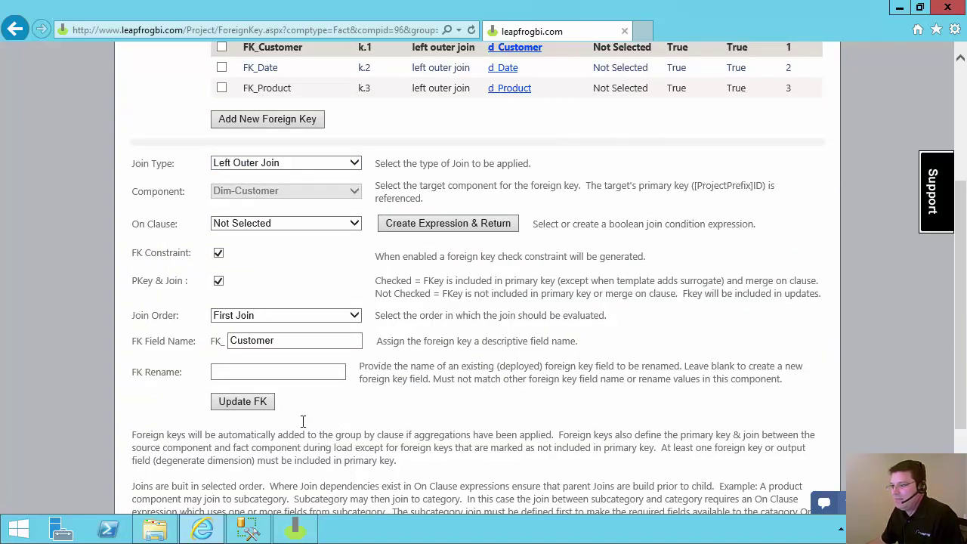
pyautogui.click(436, 223)
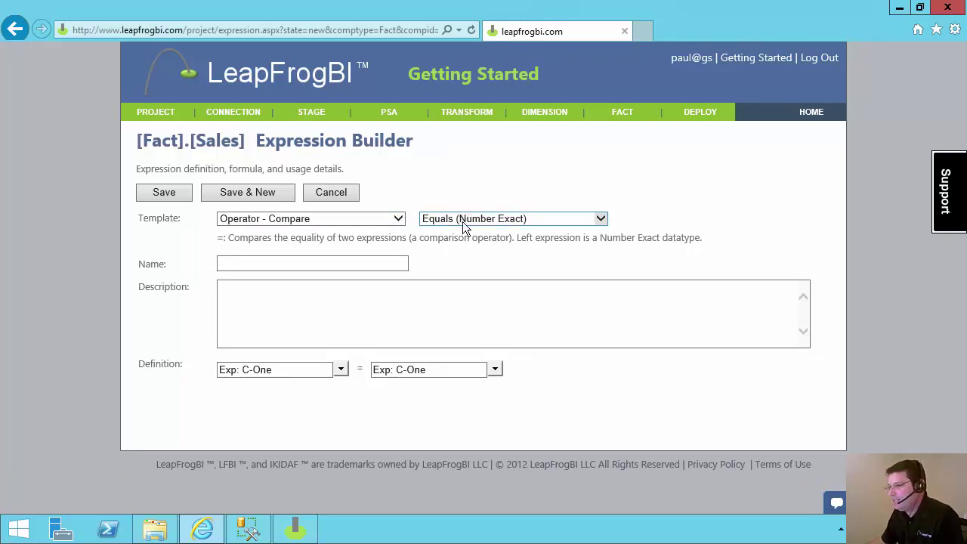
# Save a joe_Customer expression comparing CustomerID with k.1-CustomerID.
pyautogui.click(341, 370)
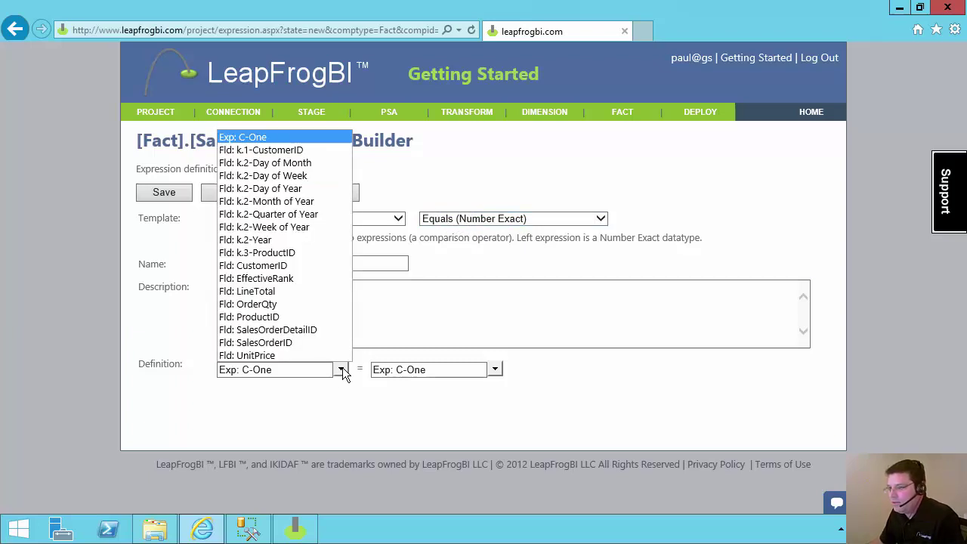
pyautogui.click(260, 265)
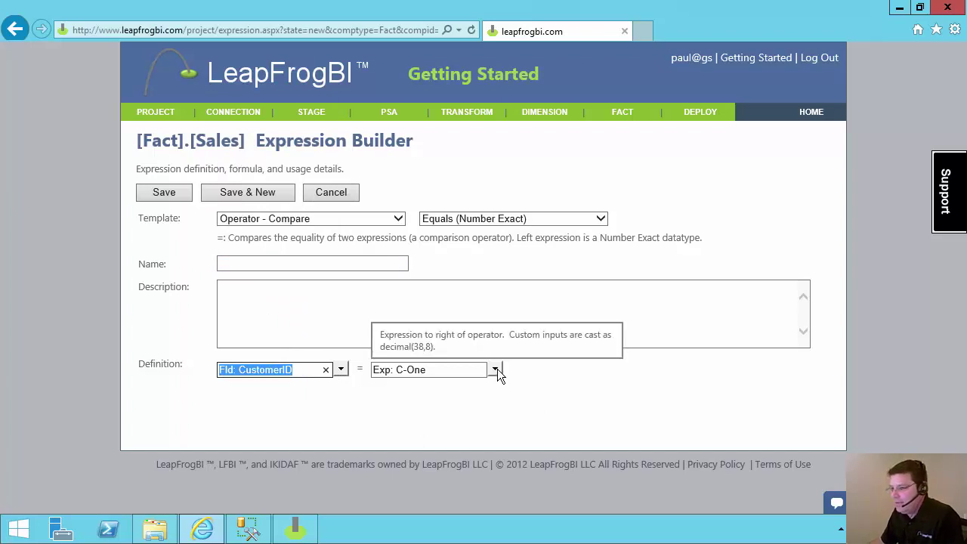
pyautogui.click(495, 370)
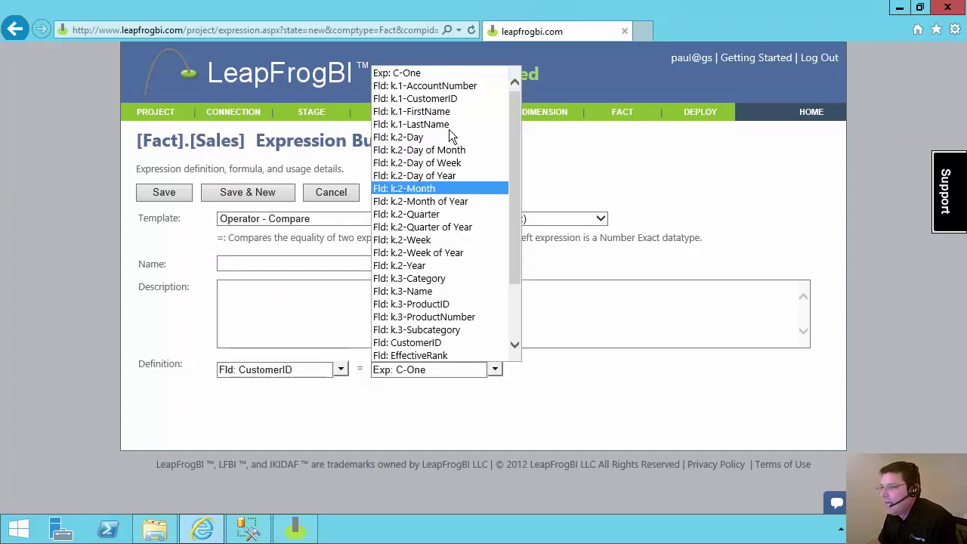
pyautogui.click(451, 99)
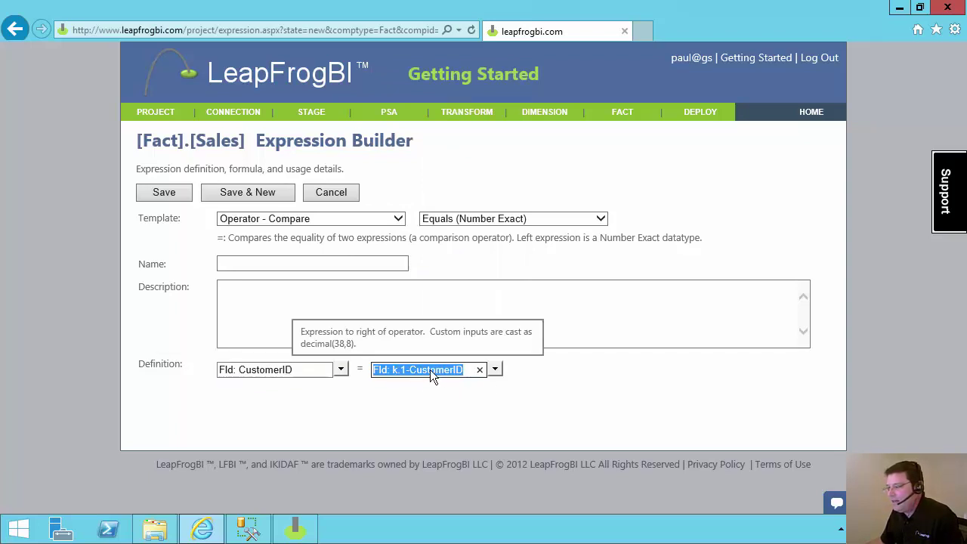
pyautogui.click(277, 265)
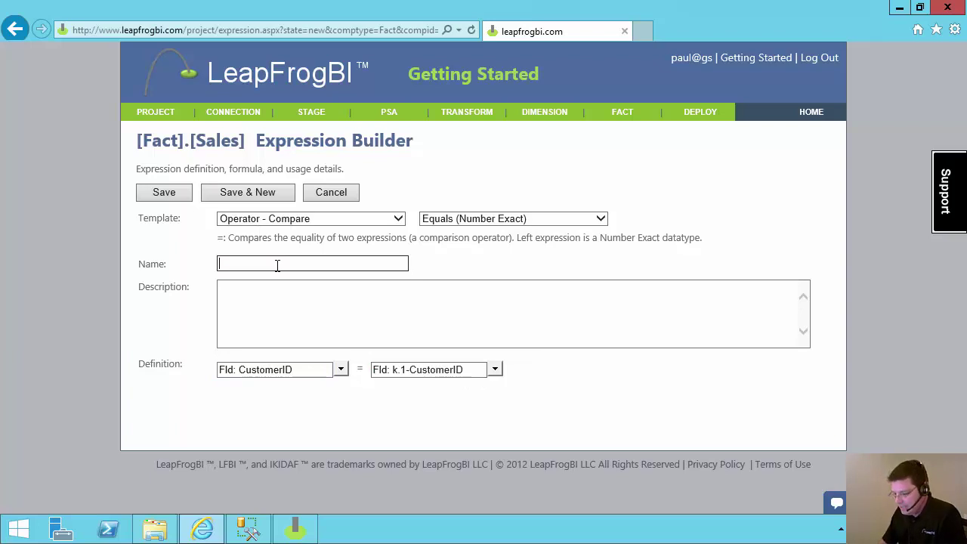
pyautogui.write('joe_')
pyautogui.press('Down')
pyautogui.press('Tab')
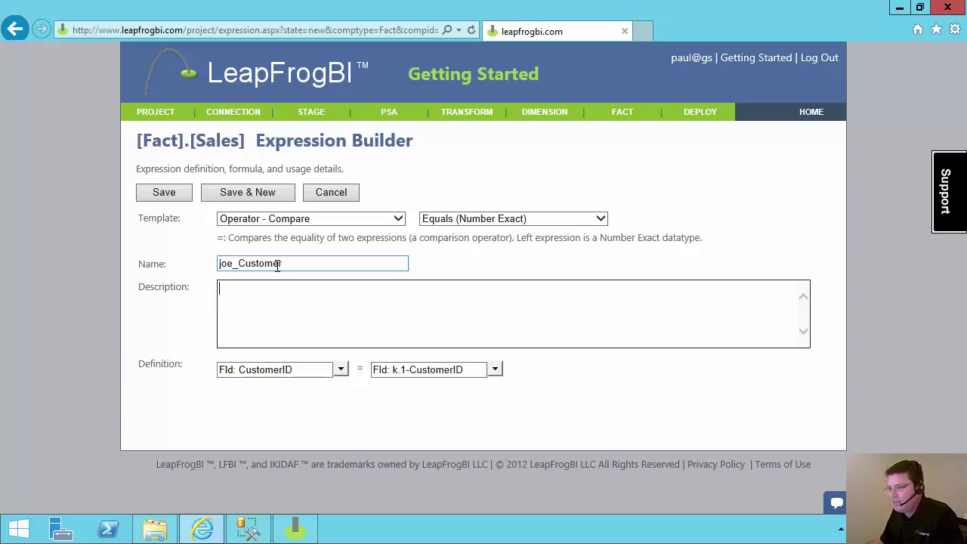
pyautogui.click(178, 191)
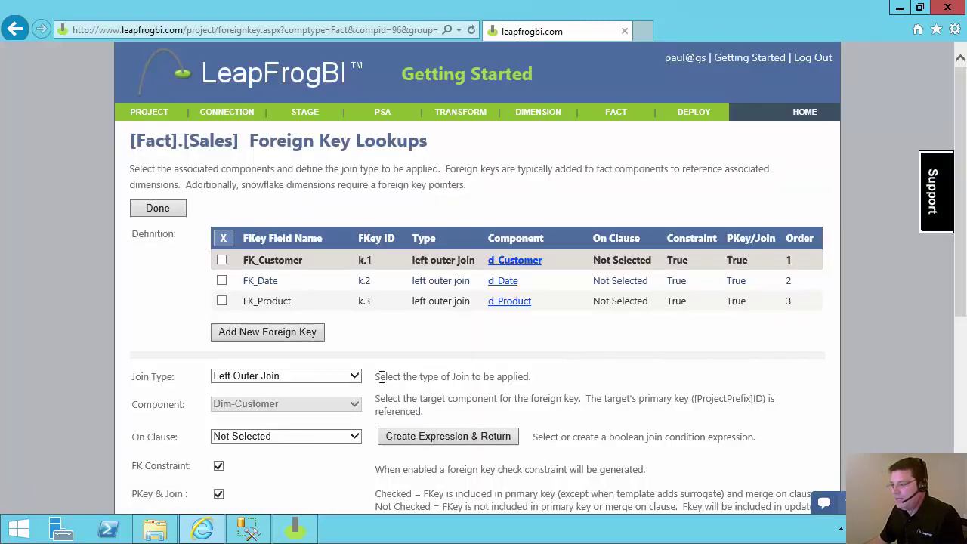
# Set FK_Customer's on clause to joe_Customer and update the foreign key.
pyautogui.click(299, 436)
pyautogui.click(272, 413)
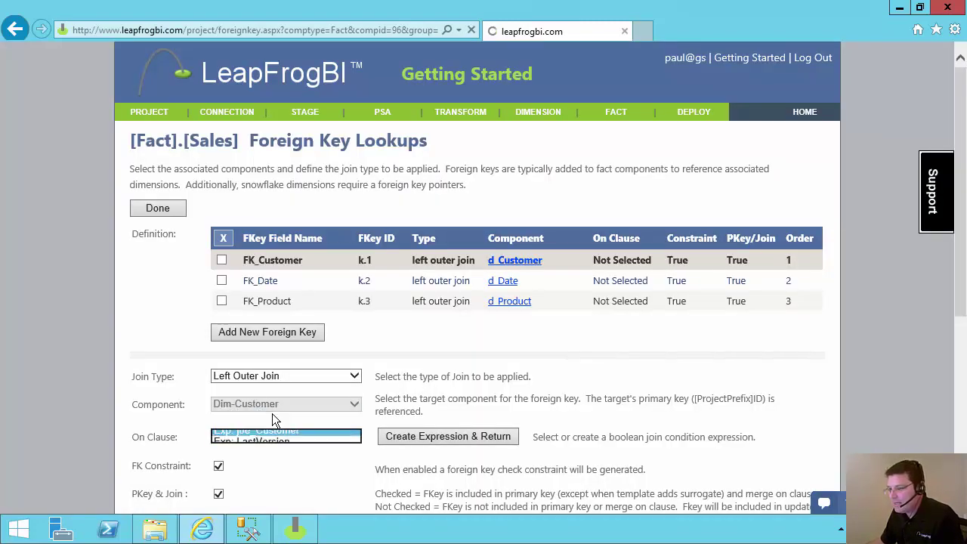
pyautogui.scroll(-3, 331, 448)
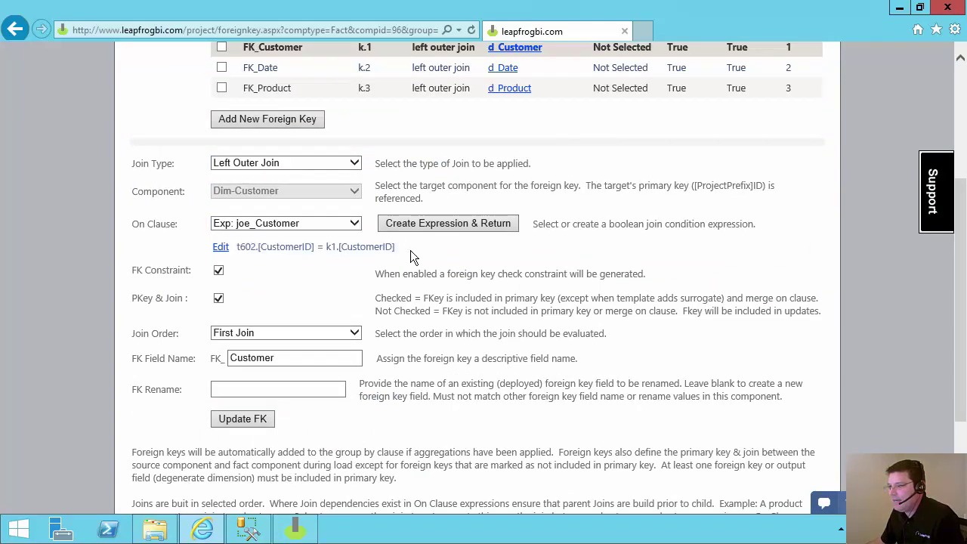
pyautogui.click(250, 421)
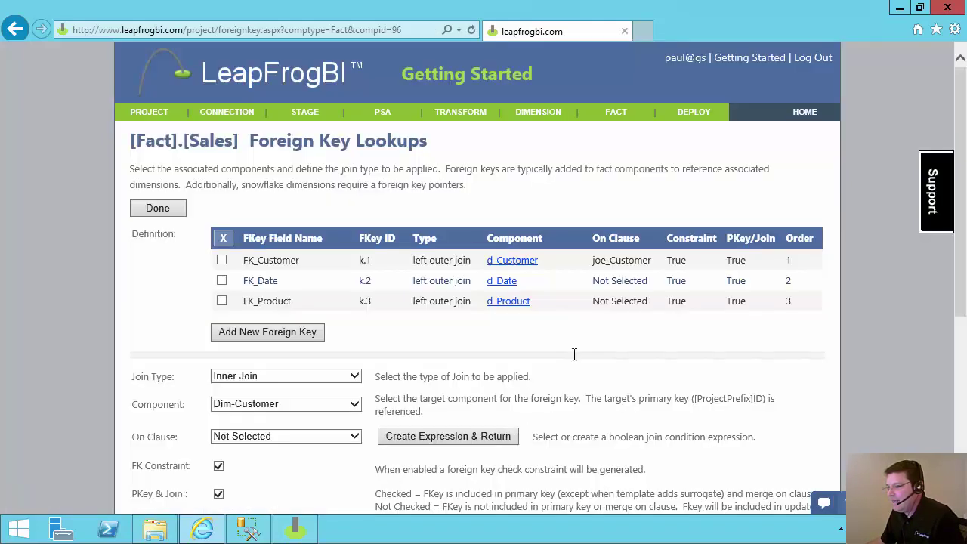
# Open the FK_Date foreign key row for editing.
pyautogui.doubleClick(596, 261)
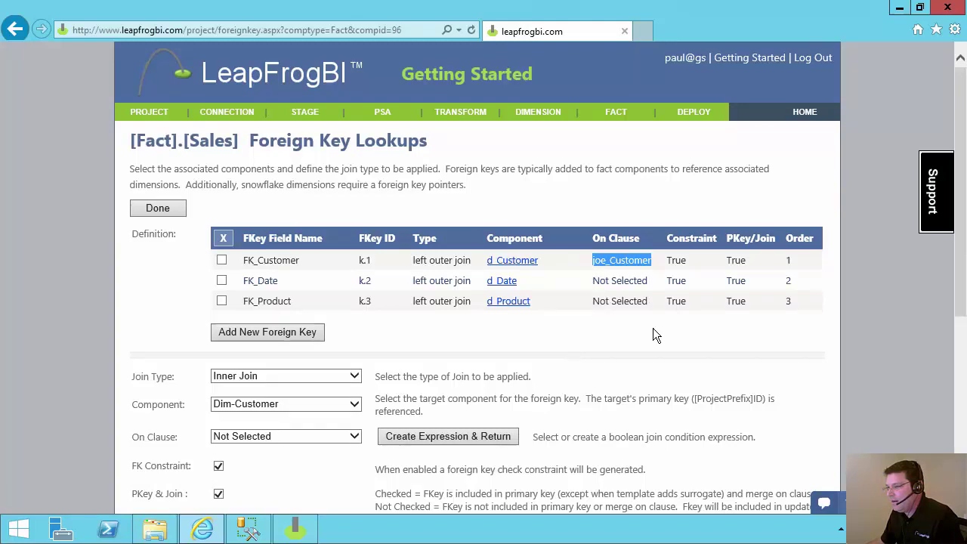
pyautogui.click(503, 285)
pyautogui.scroll(-2, 461, 314)
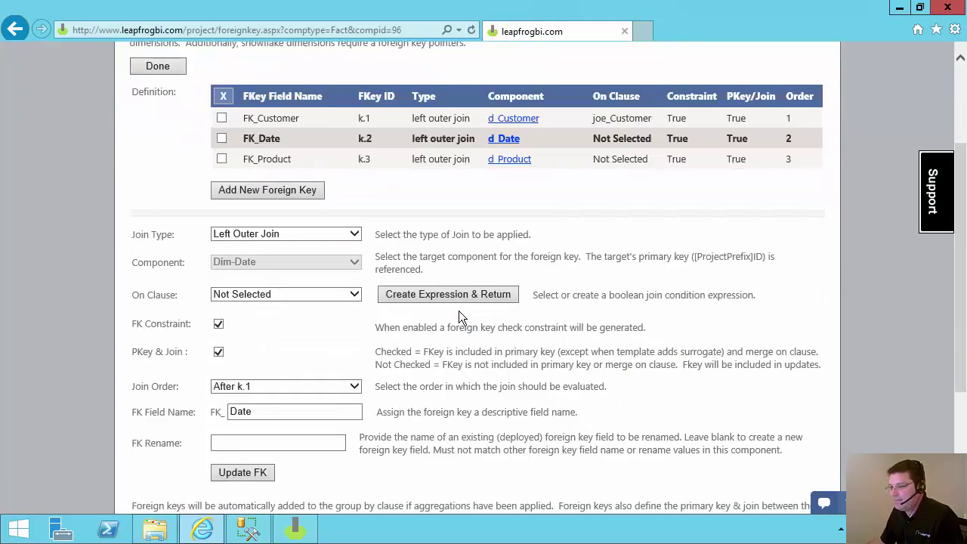
# Create an Equals (Datetime Ext) expression joe_Date matching k.2-FullDate to OrderDate.
pyautogui.click(438, 294)
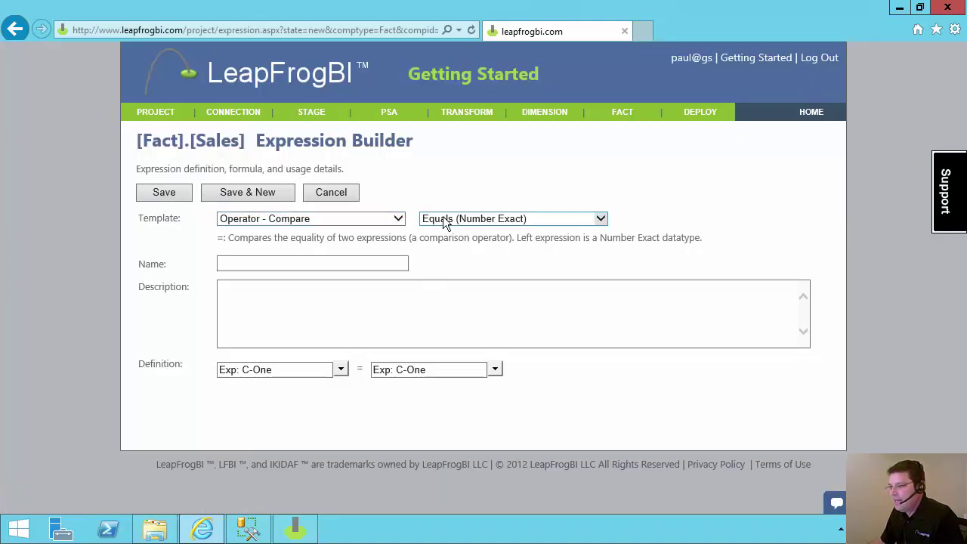
pyautogui.click(443, 218)
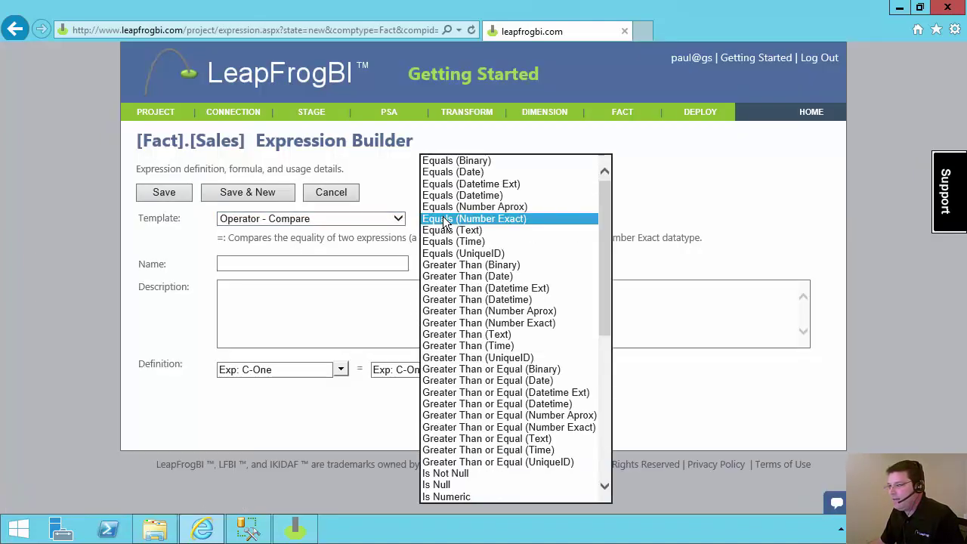
pyautogui.press('Up')
pyautogui.press('Up')
pyautogui.press('Up')
pyautogui.press('Return')
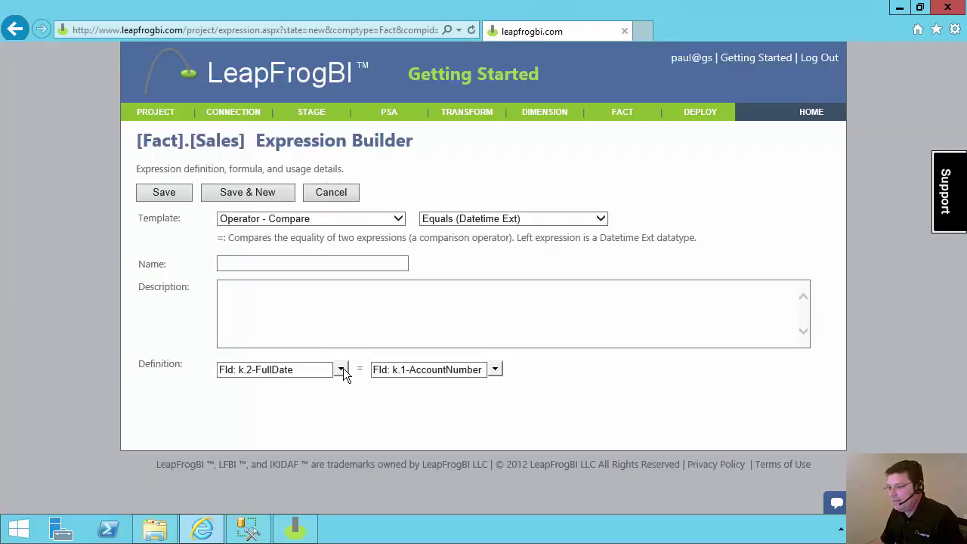
pyautogui.click(341, 369)
pyautogui.click(341, 369)
pyautogui.click(494, 369)
pyautogui.click(400, 354)
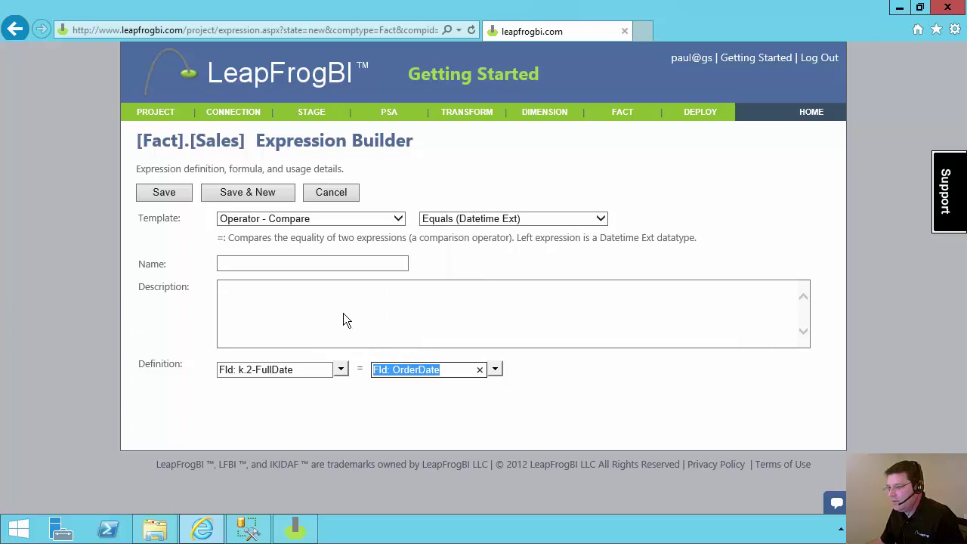
pyautogui.click(298, 263)
pyautogui.write('joe')
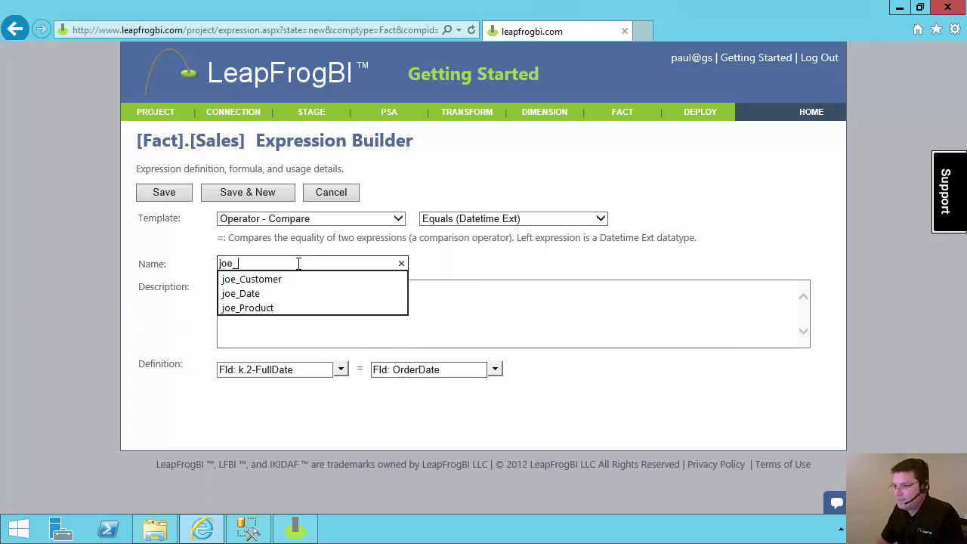
pyautogui.write('_')
pyautogui.press('Down')
pyautogui.press('Down')
pyautogui.press('Return')
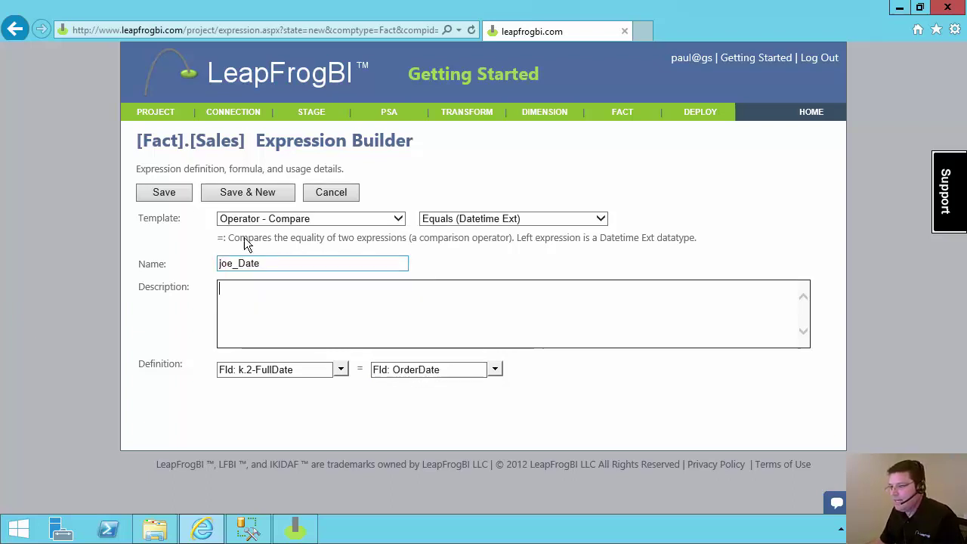
pyautogui.click(164, 193)
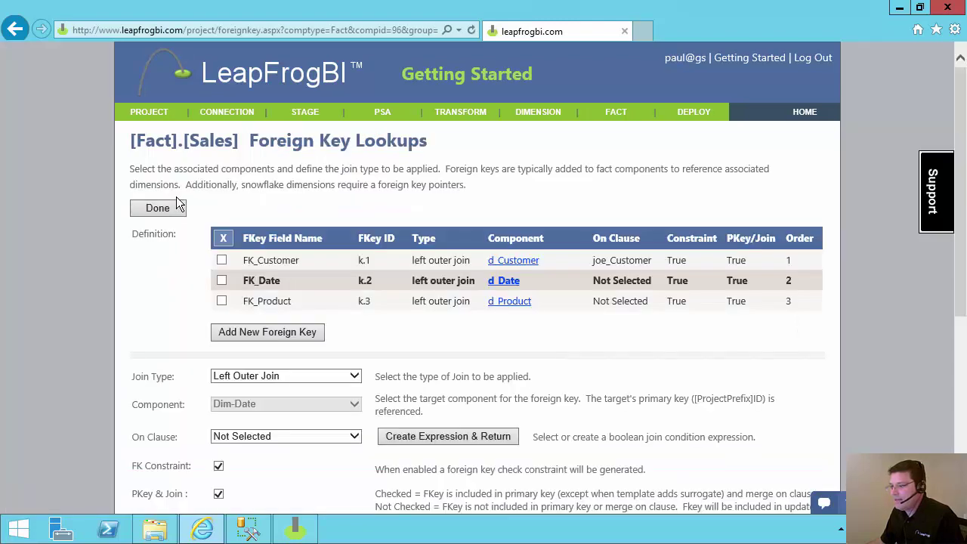
# Set FK_Date's on clause to joe_Date and update the foreign key.
pyautogui.click(282, 440)
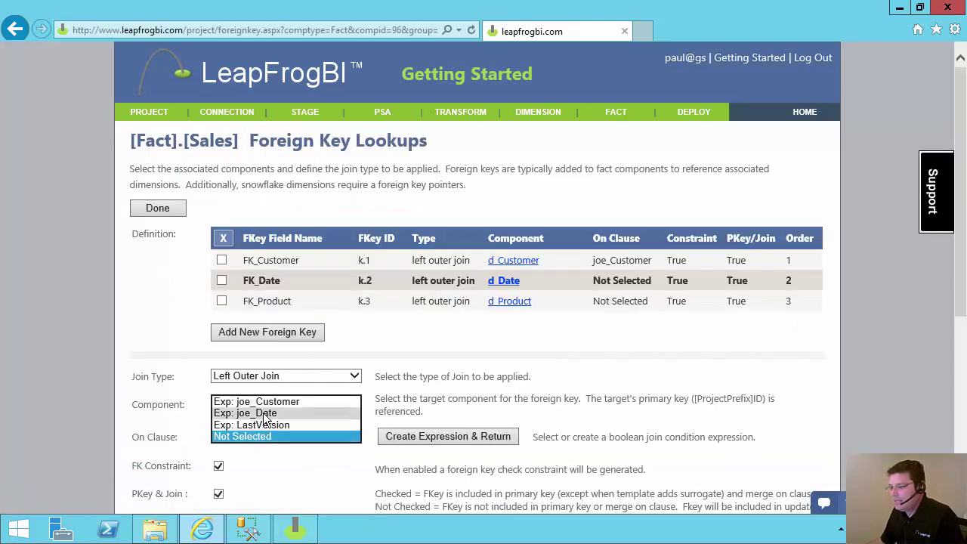
pyautogui.click(249, 413)
pyautogui.scroll(-3, 593, 377)
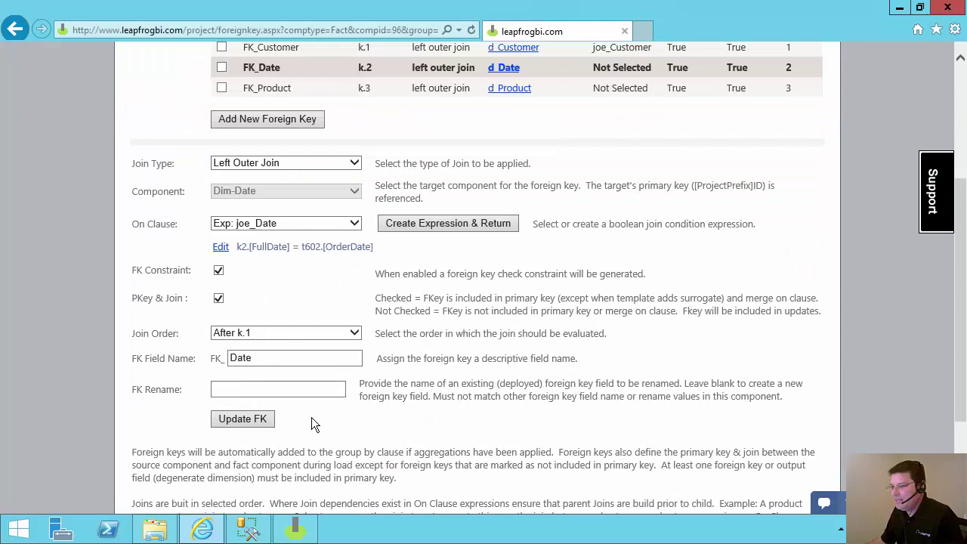
pyautogui.click(249, 418)
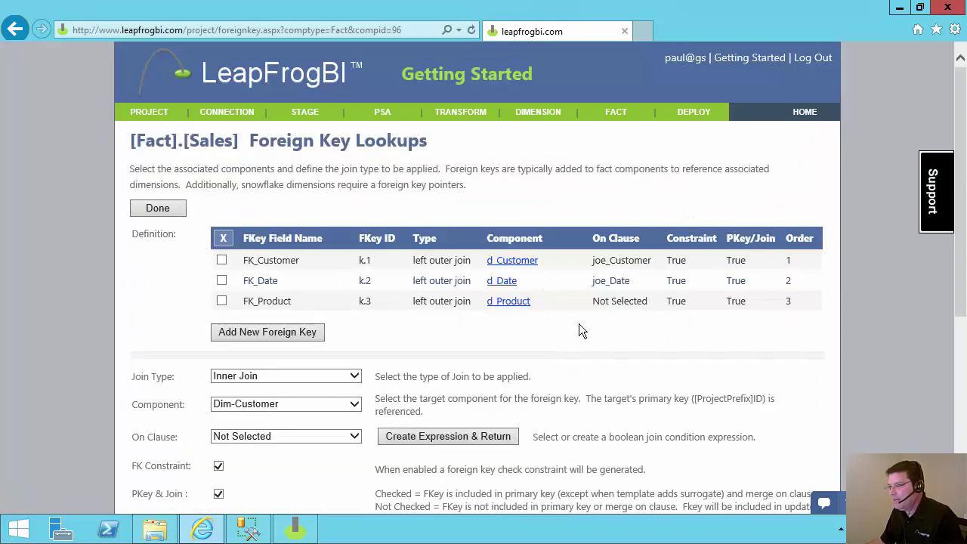
pyautogui.click(502, 306)
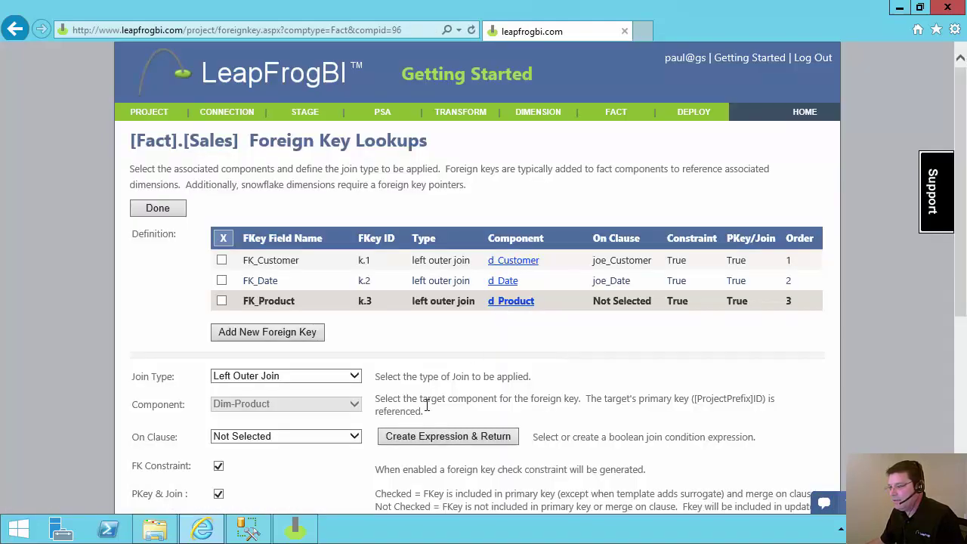
# Create a join expression joe_Product matching ProductID to k.3-ProductID.
pyautogui.click(412, 439)
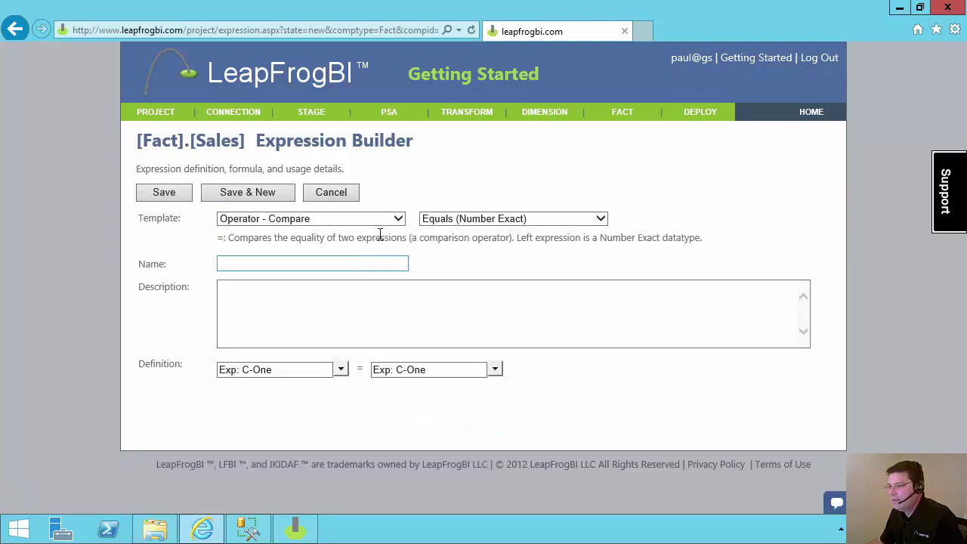
pyautogui.click(339, 372)
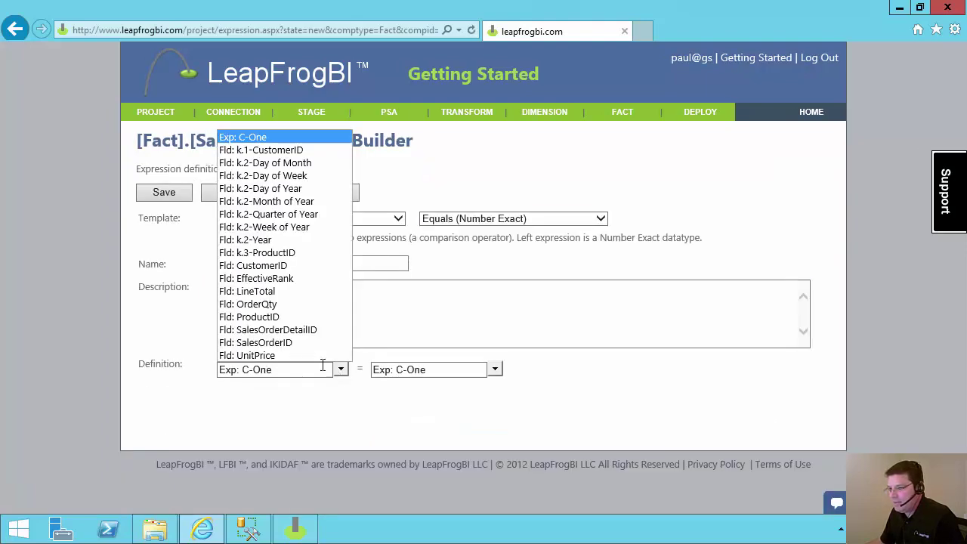
pyautogui.click(264, 317)
pyautogui.click(495, 369)
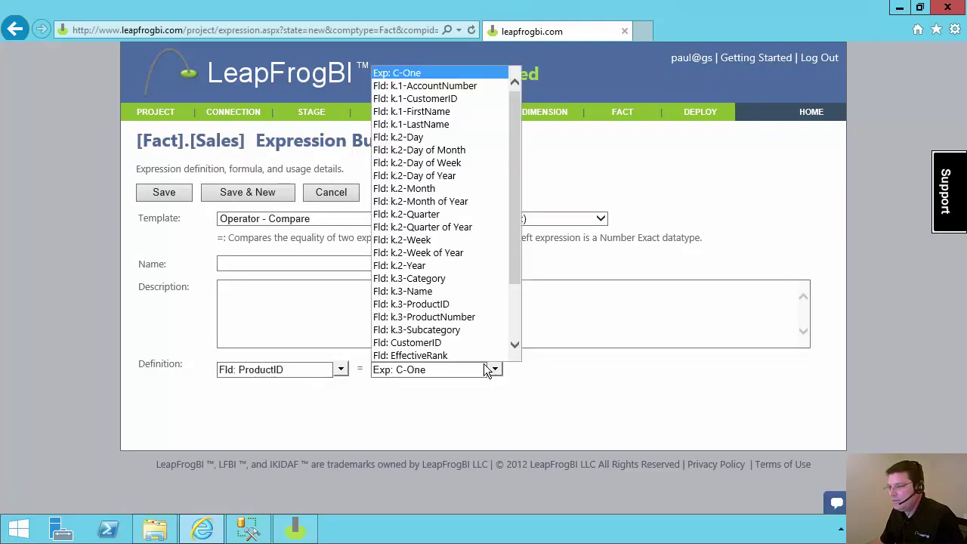
pyautogui.click(429, 306)
pyautogui.click(308, 260)
pyautogui.write('joe')
pyautogui.press('Down')
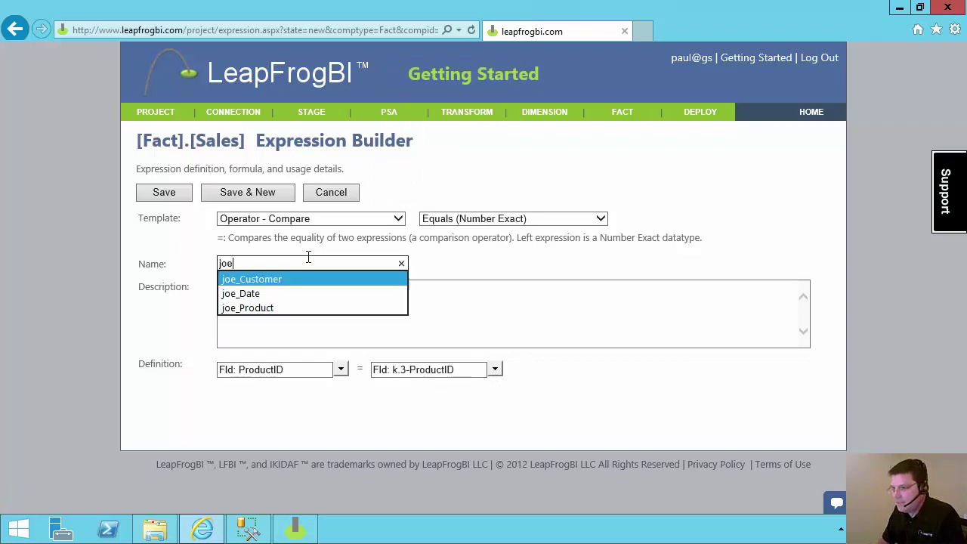
pyautogui.press('Down')
pyautogui.press('Down')
pyautogui.press('Tab')
pyautogui.click(171, 193)
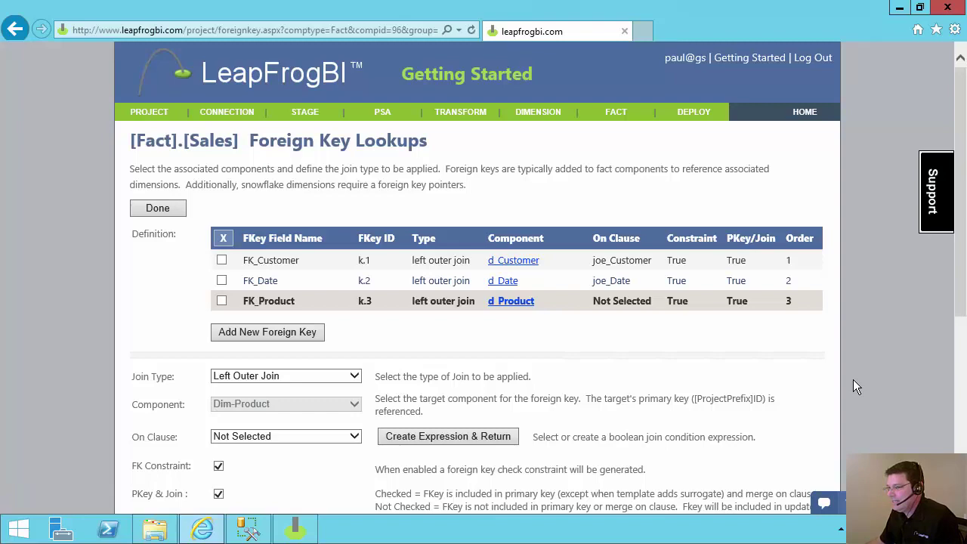
# Set FK_Product's on clause to joe_Product and update the foreign key.
pyautogui.scroll(-3, 852, 379)
pyautogui.click(282, 294)
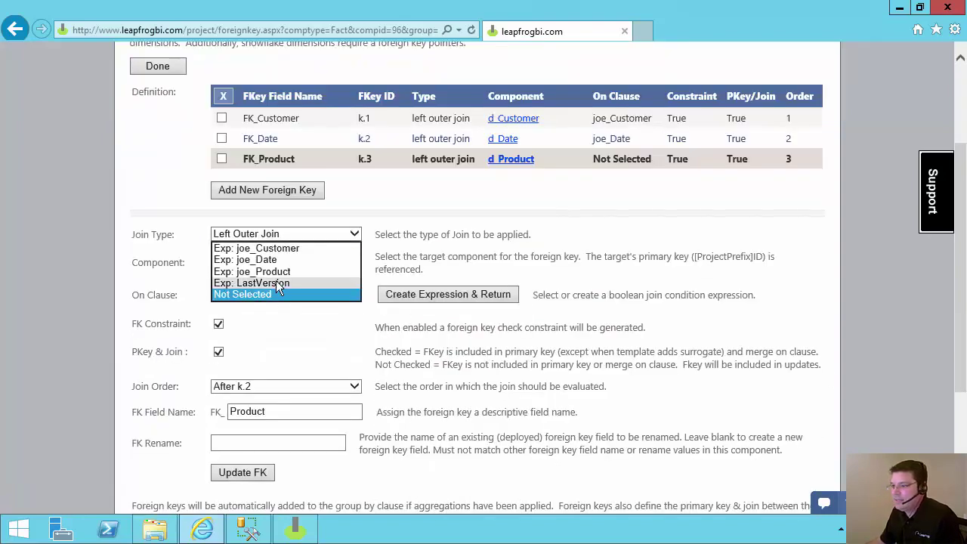
pyautogui.click(277, 275)
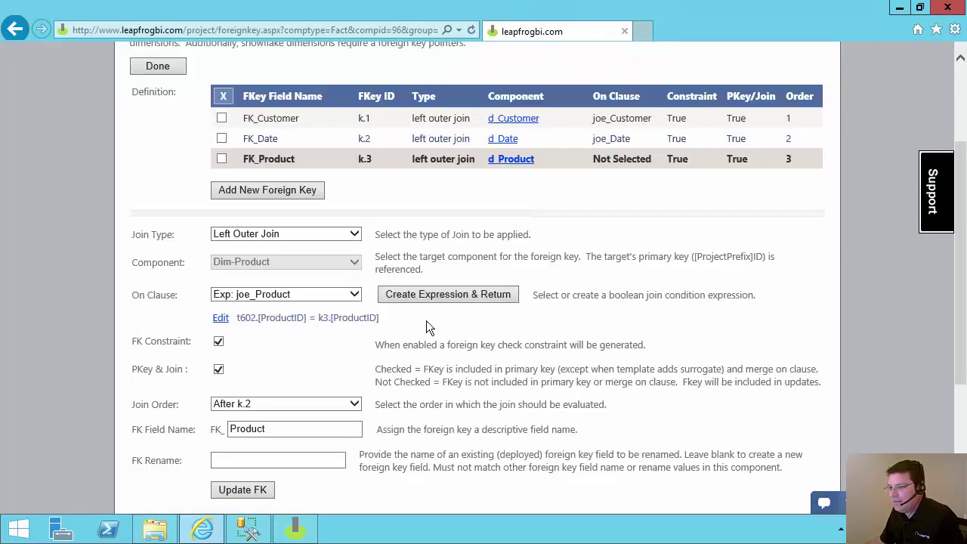
pyautogui.scroll(-3, 427, 326)
pyautogui.click(246, 347)
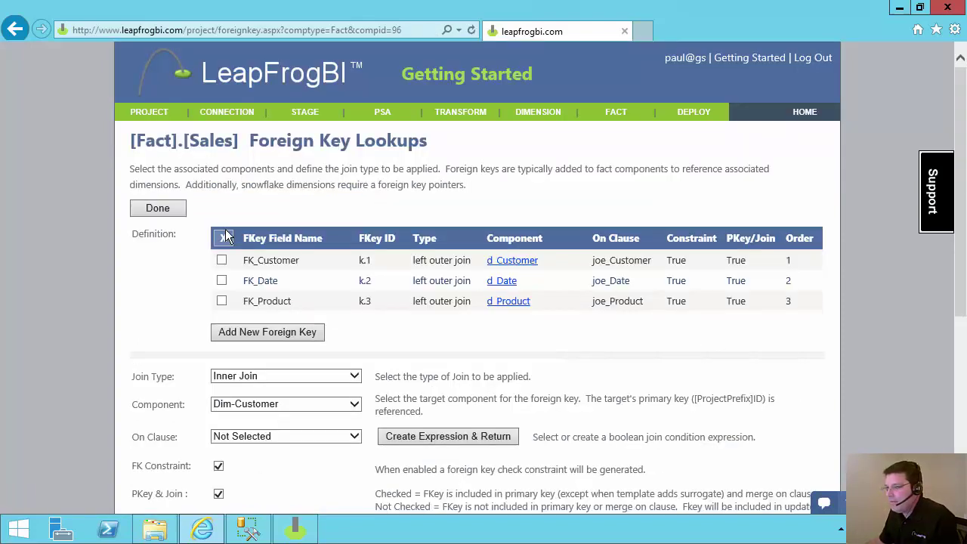
# Finish the lookups and display the Sales component header's full data flow diagram.
pyautogui.click(155, 208)
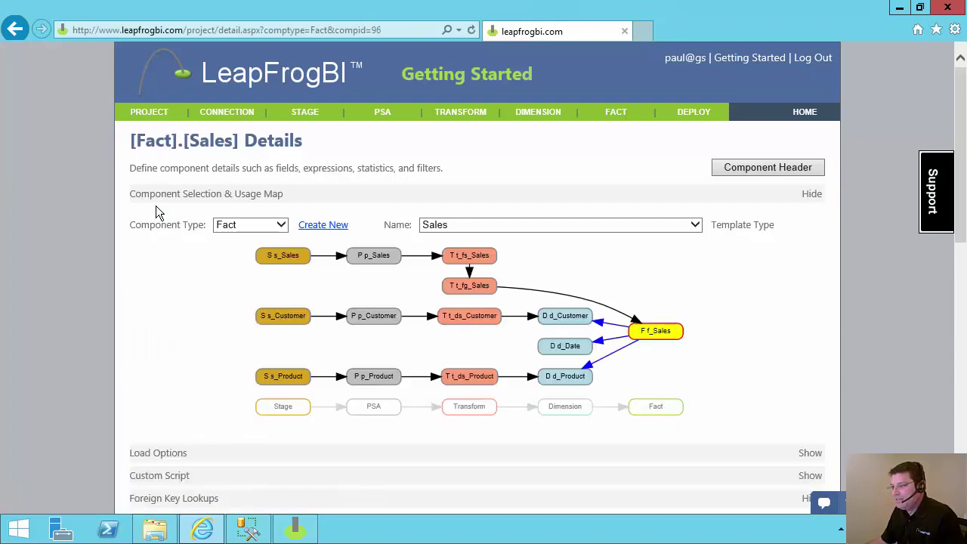
pyautogui.click(782, 177)
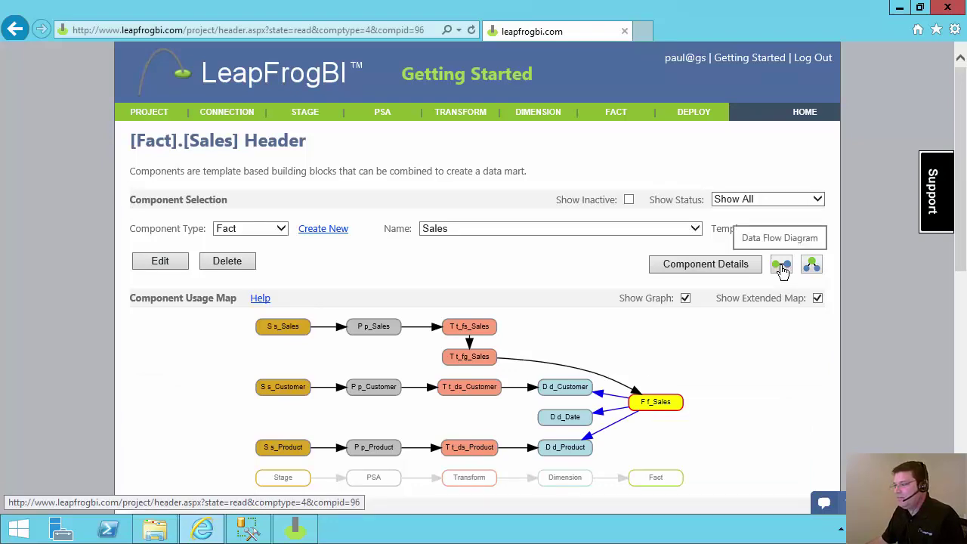
pyautogui.click(781, 267)
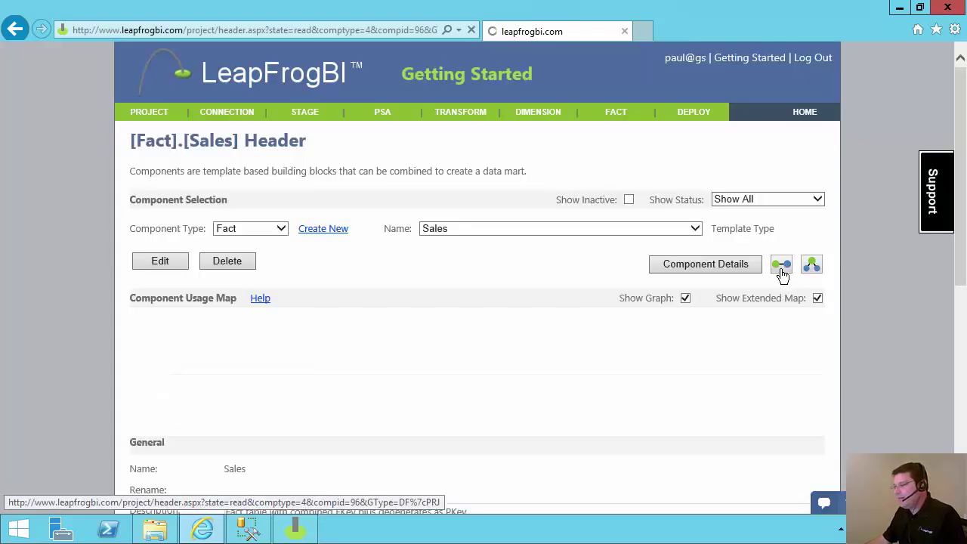
pyautogui.scroll(-2, 780, 363)
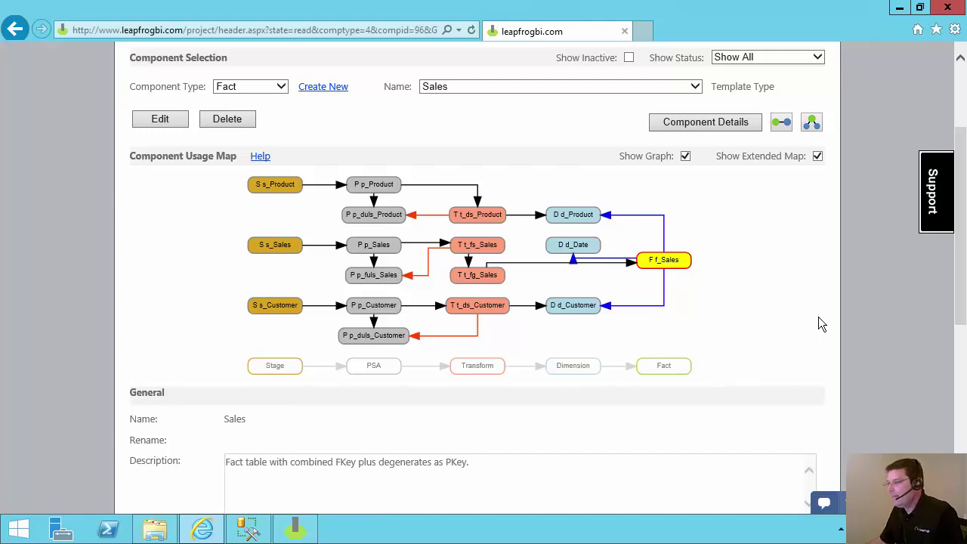
pyautogui.scroll(3, 818, 318)
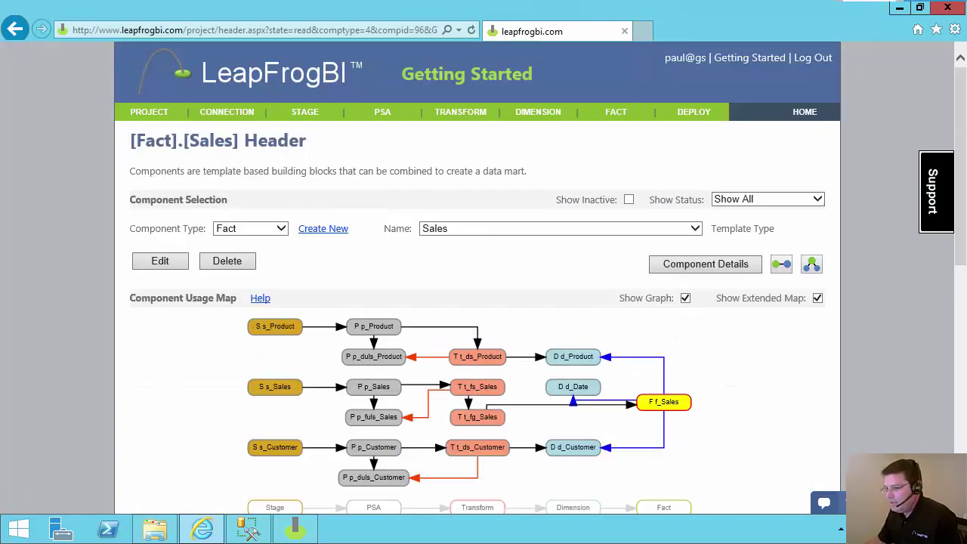